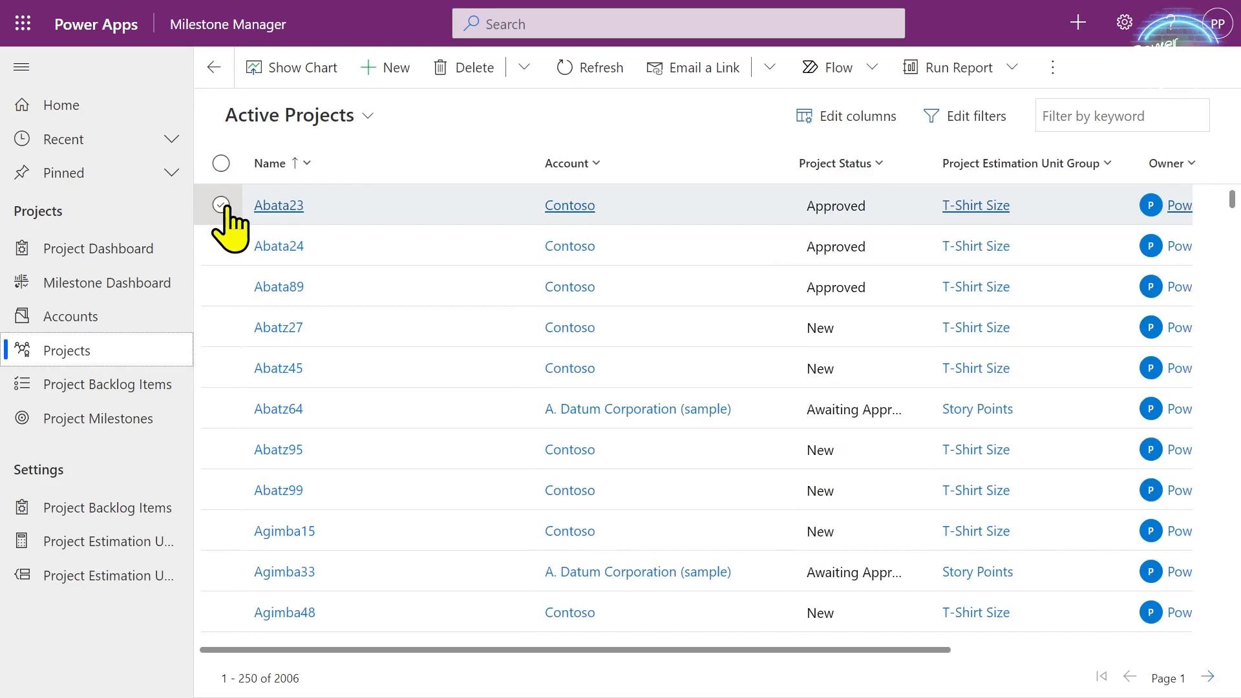
- Select the Abata23, Abata24 and Abata89 projects and view the flow options available for them
click(221, 246)
click(221, 286)
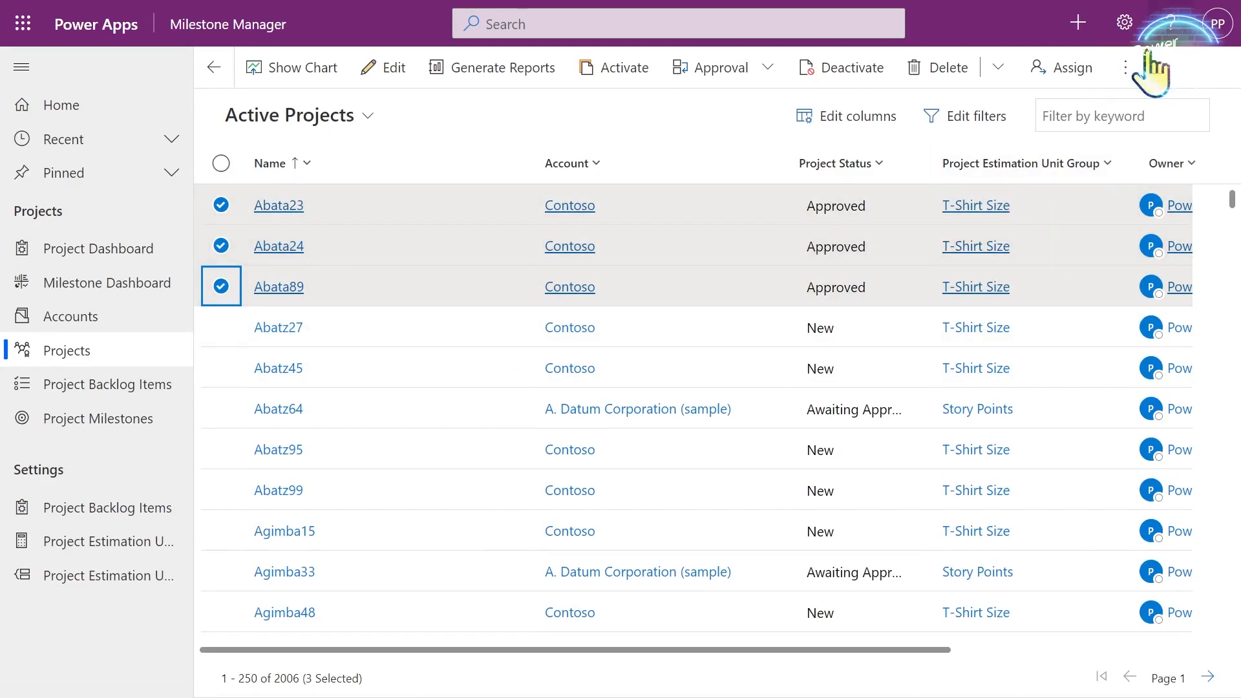
click(1126, 67)
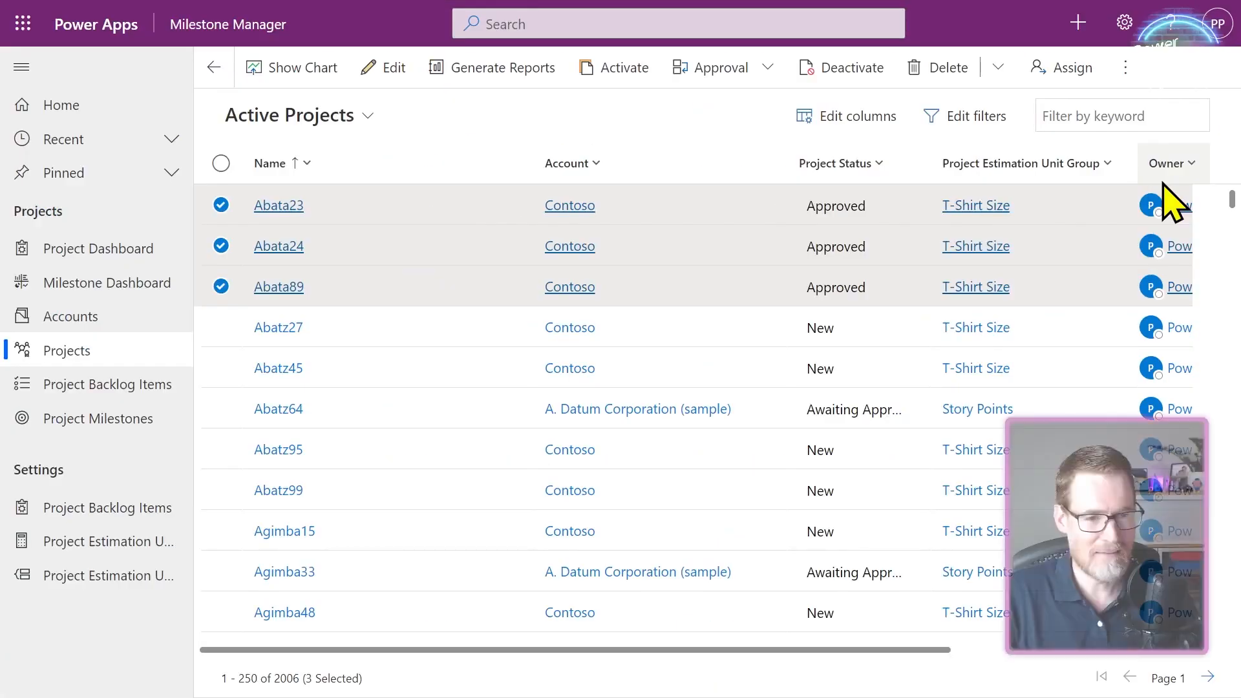
click(1126, 67)
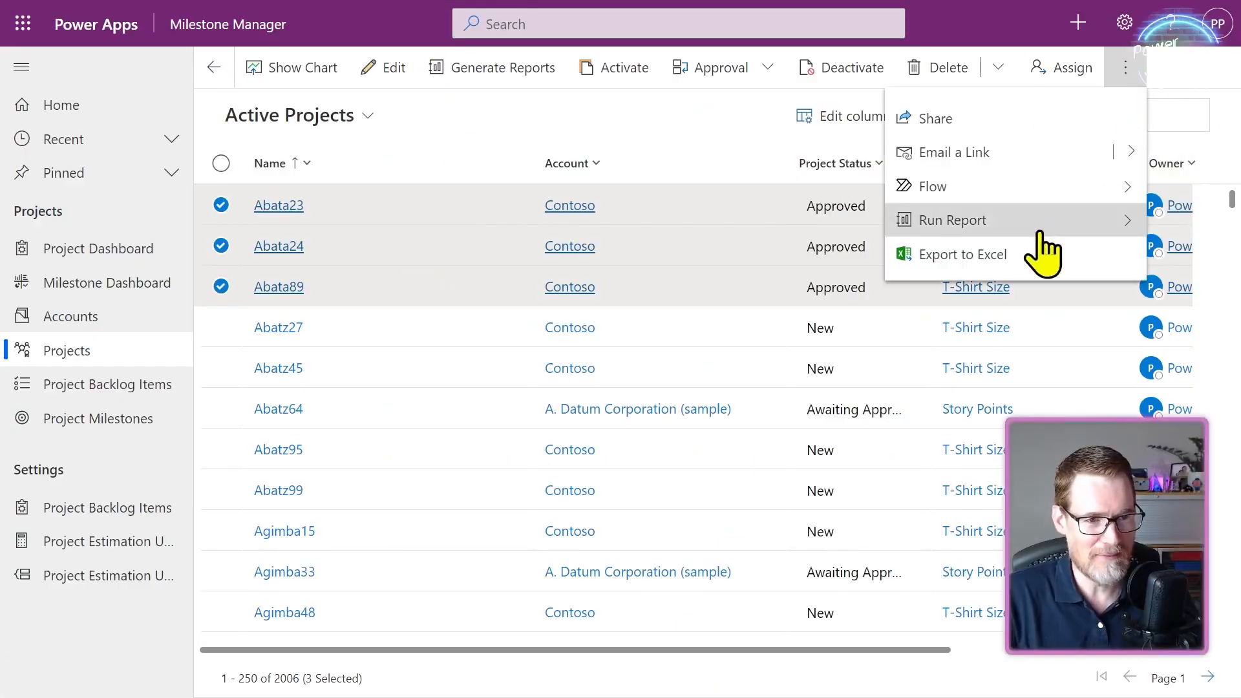
click(1053, 187)
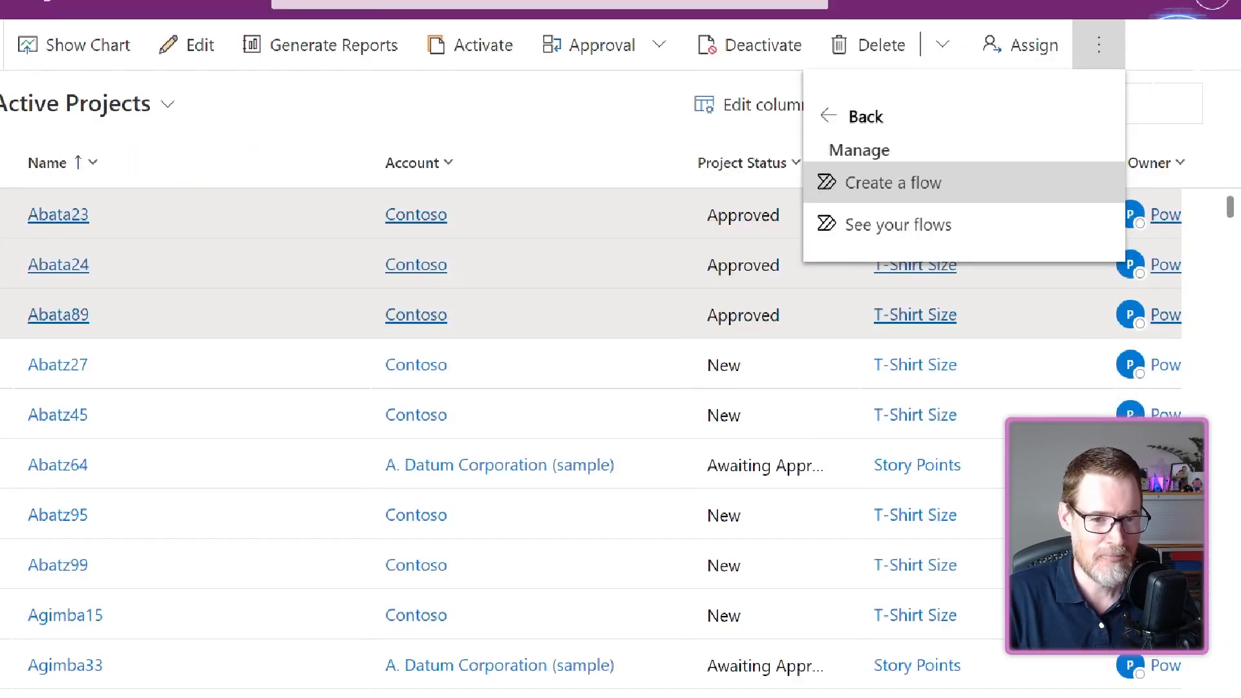
key(Escape)
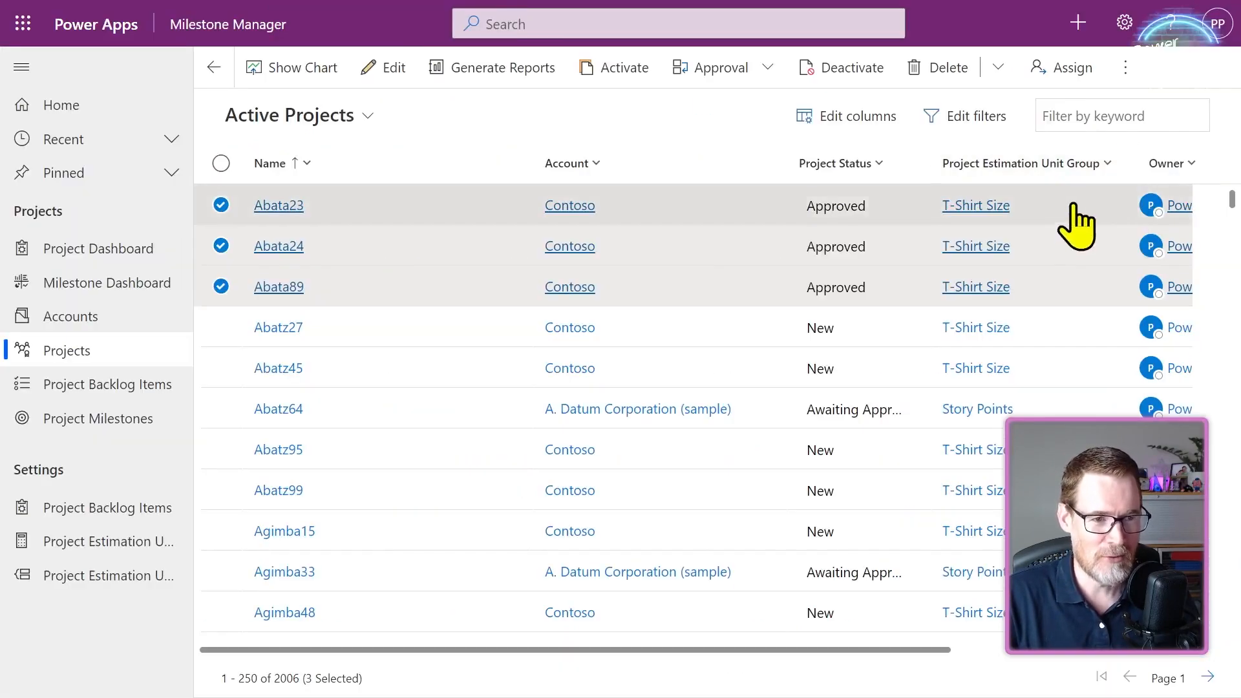
- Create a flow for the selected projects from the Microsoft Dataverse button template, using the existing Dataverse (legacy) connection
click(1126, 68)
click(1031, 188)
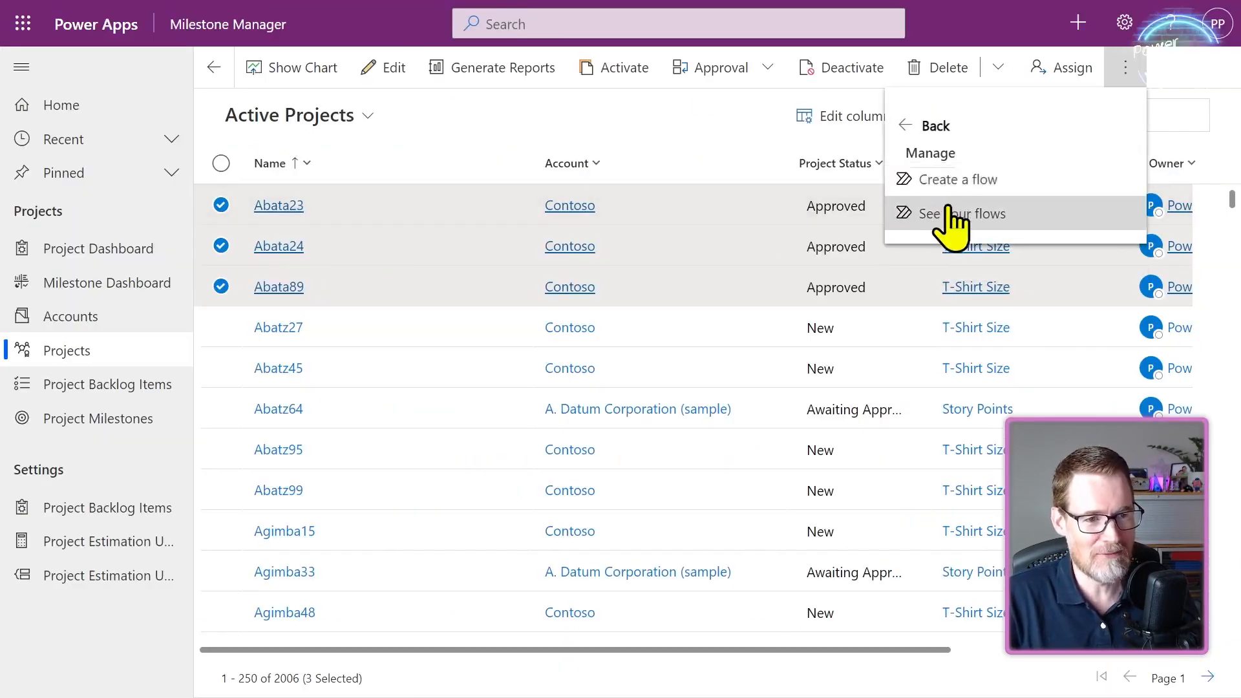
click(989, 192)
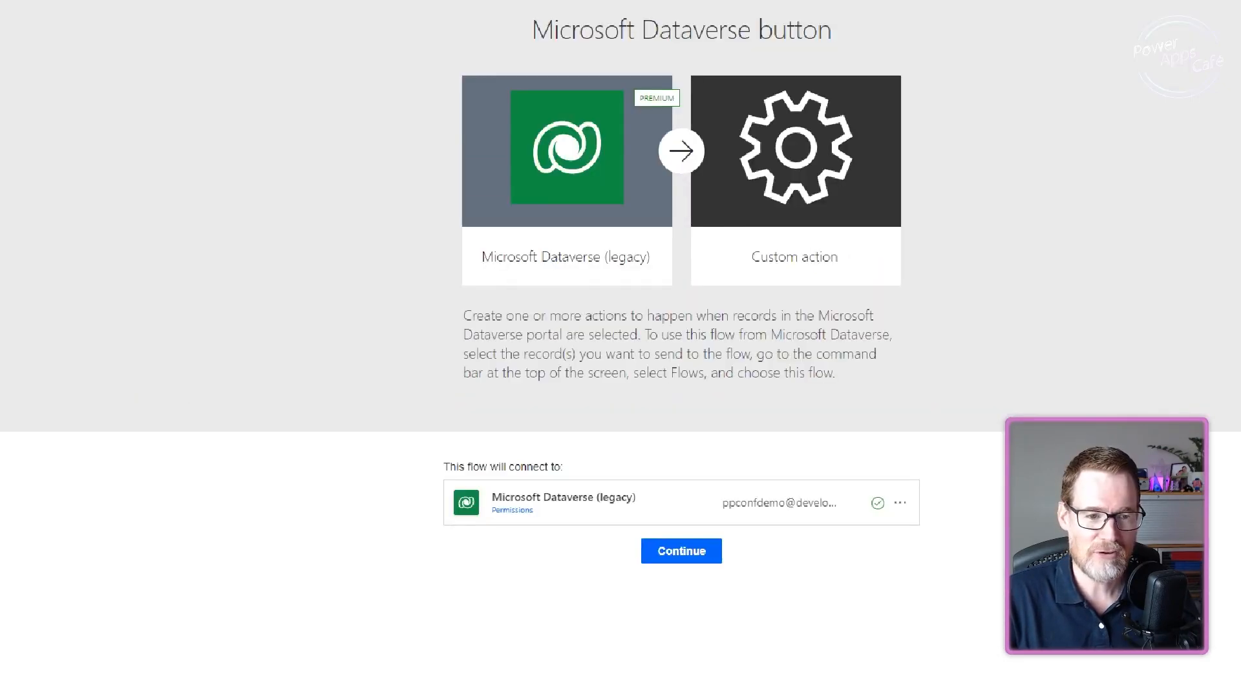
click(688, 495)
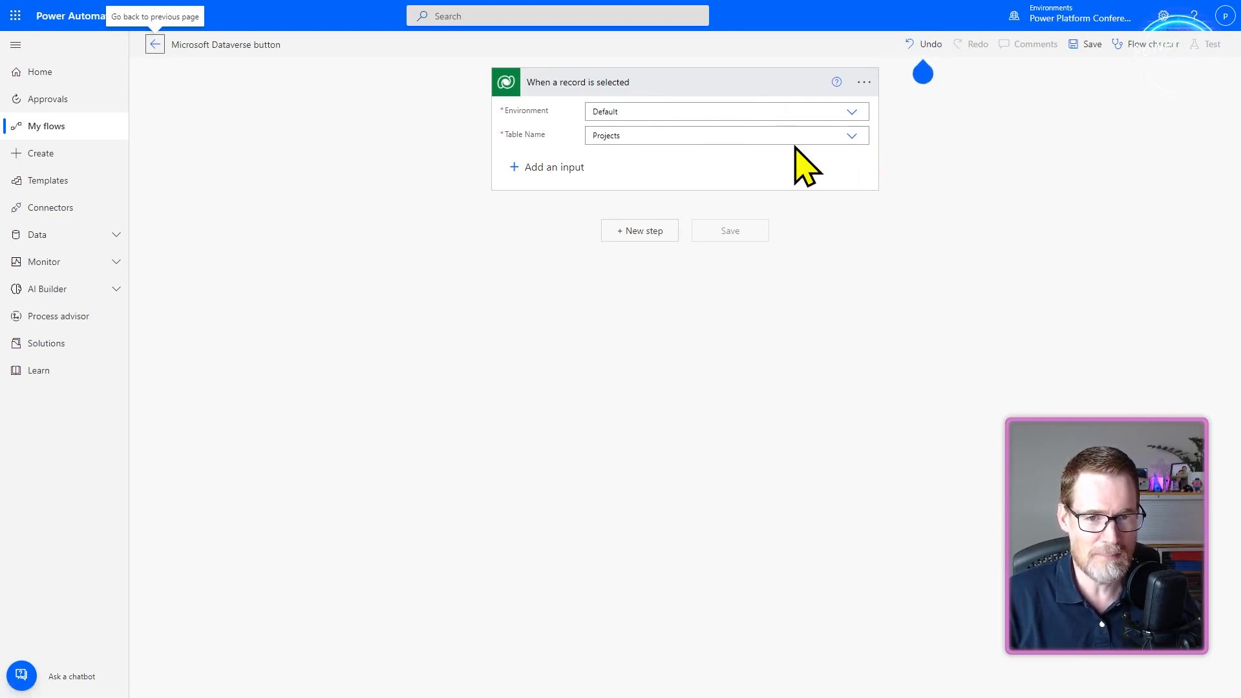
- Add a Compose action after the "When a record is selected" trigger, save the flow and return to its details page
click(656, 243)
text(com)
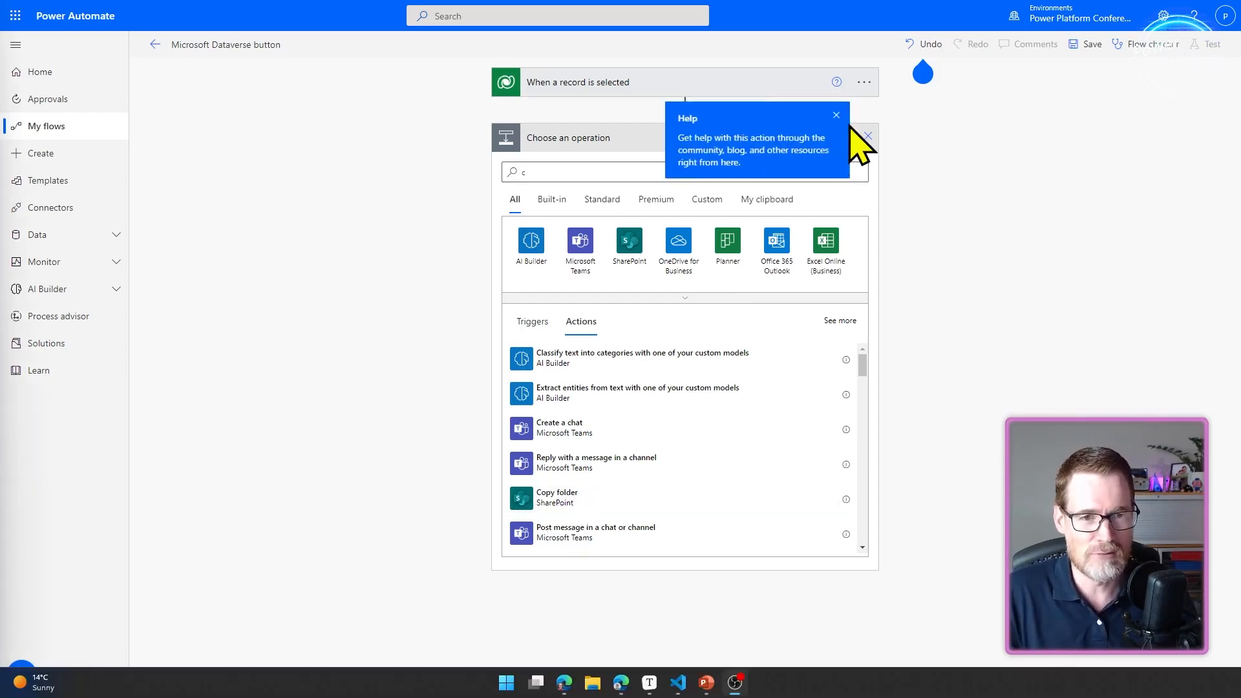
click(1009, 225)
click(563, 170)
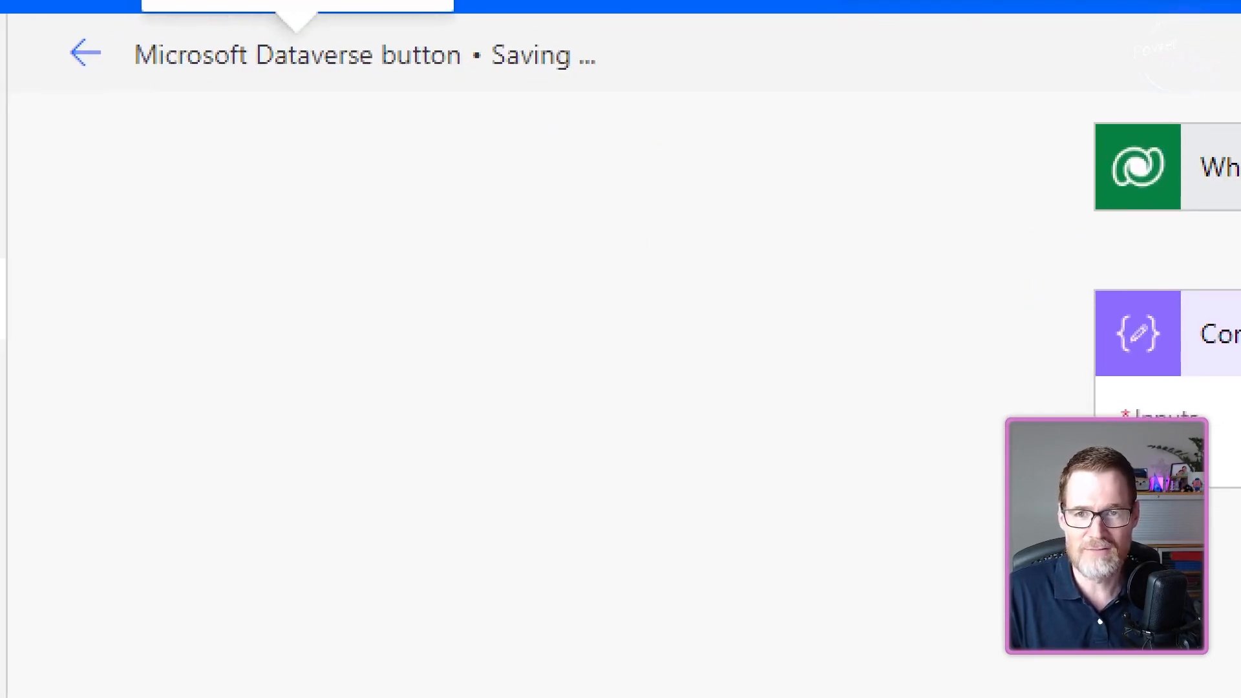
click(85, 53)
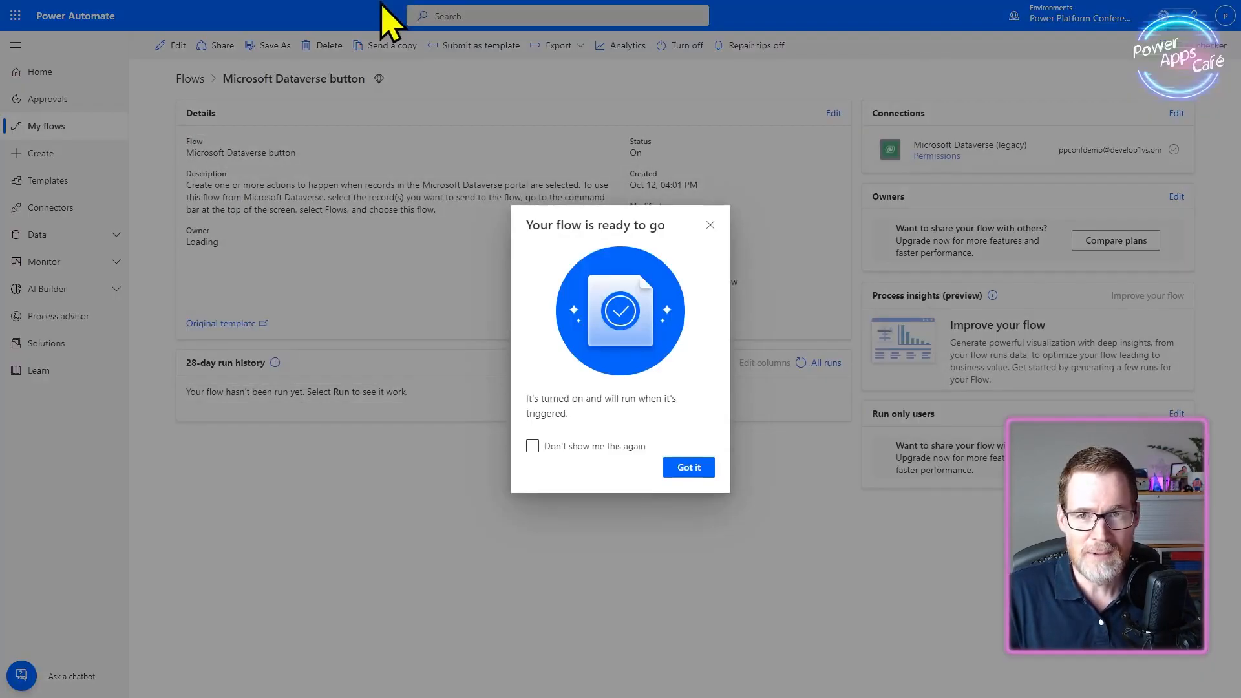
- Go back to the Active Projects view, reload it and choose the Microsoft Dataverse button flow to run
mouse_move(383, 2)
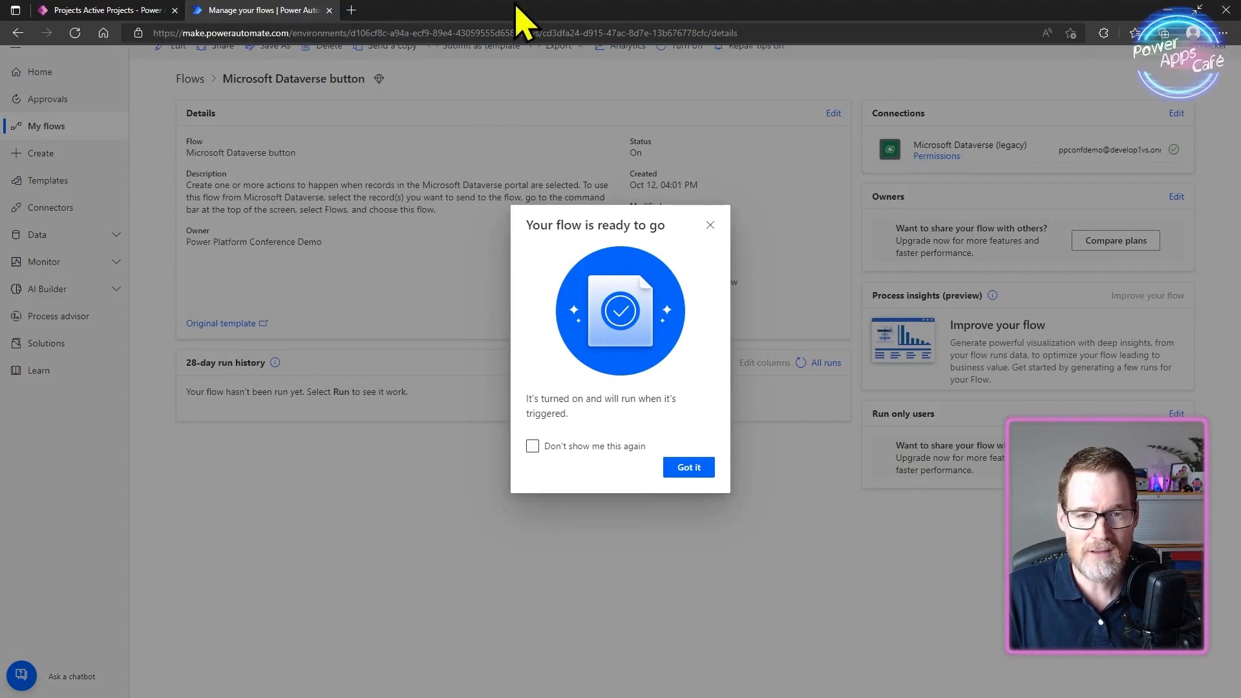
click(111, 11)
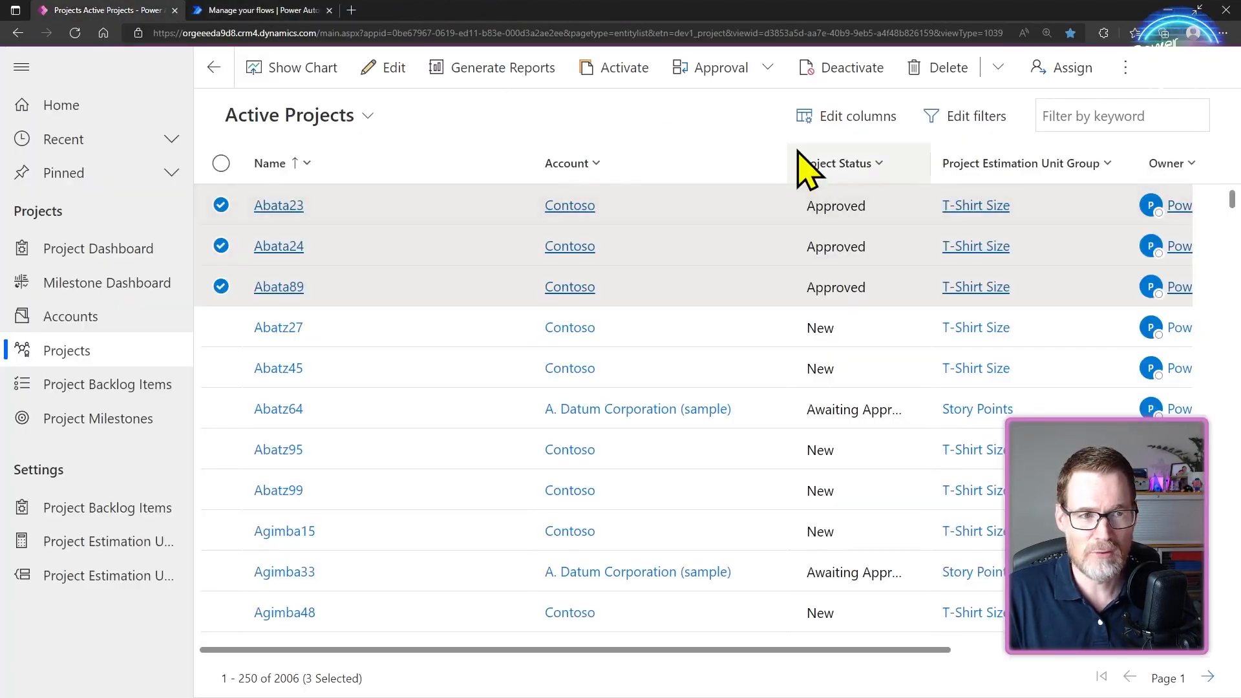
key(F5)
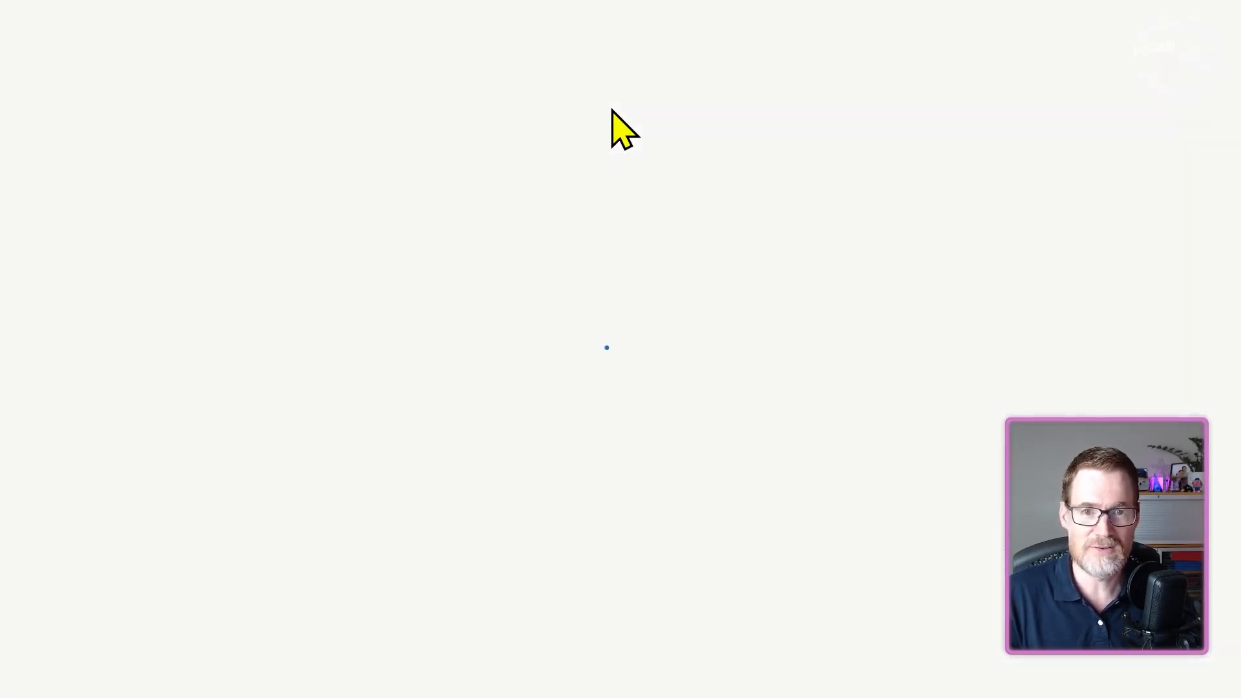
click(842, 70)
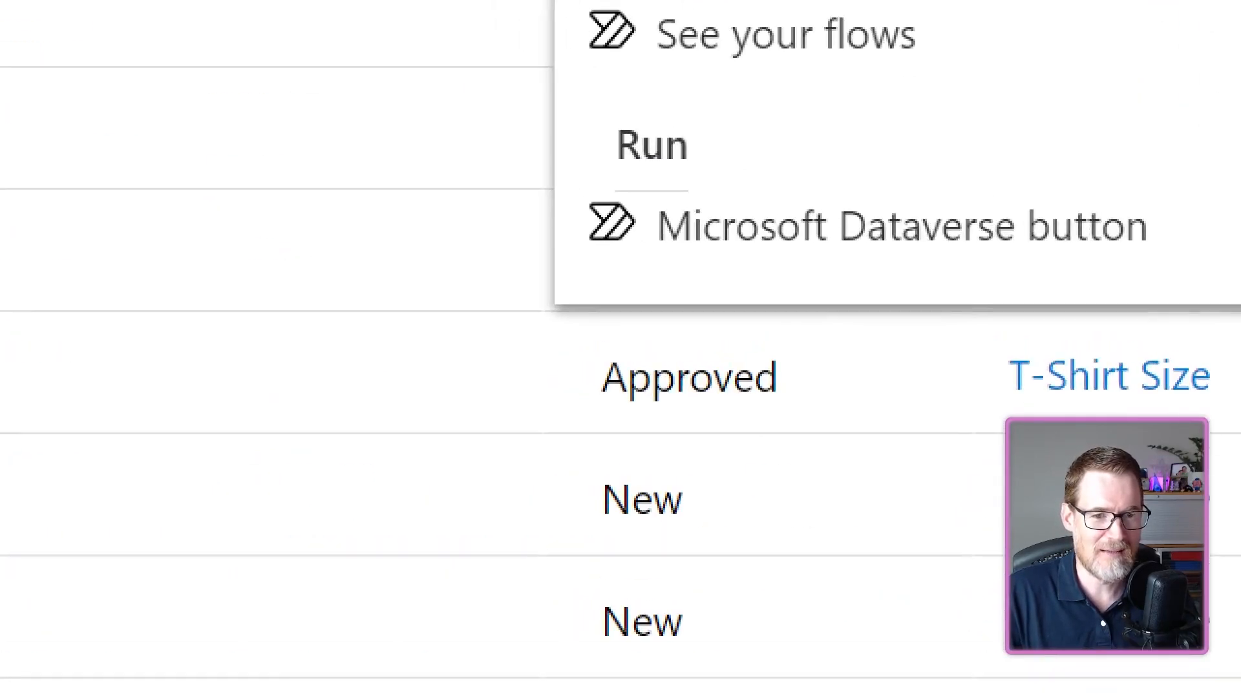
click(957, 236)
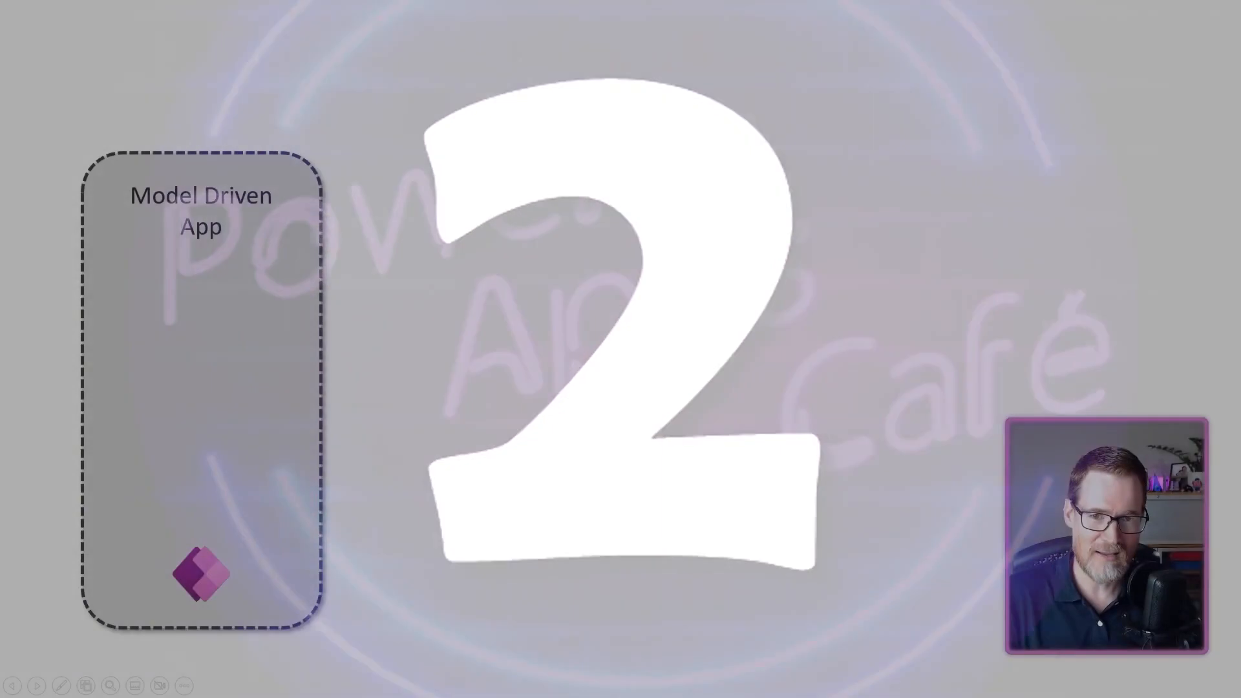
key(Right)
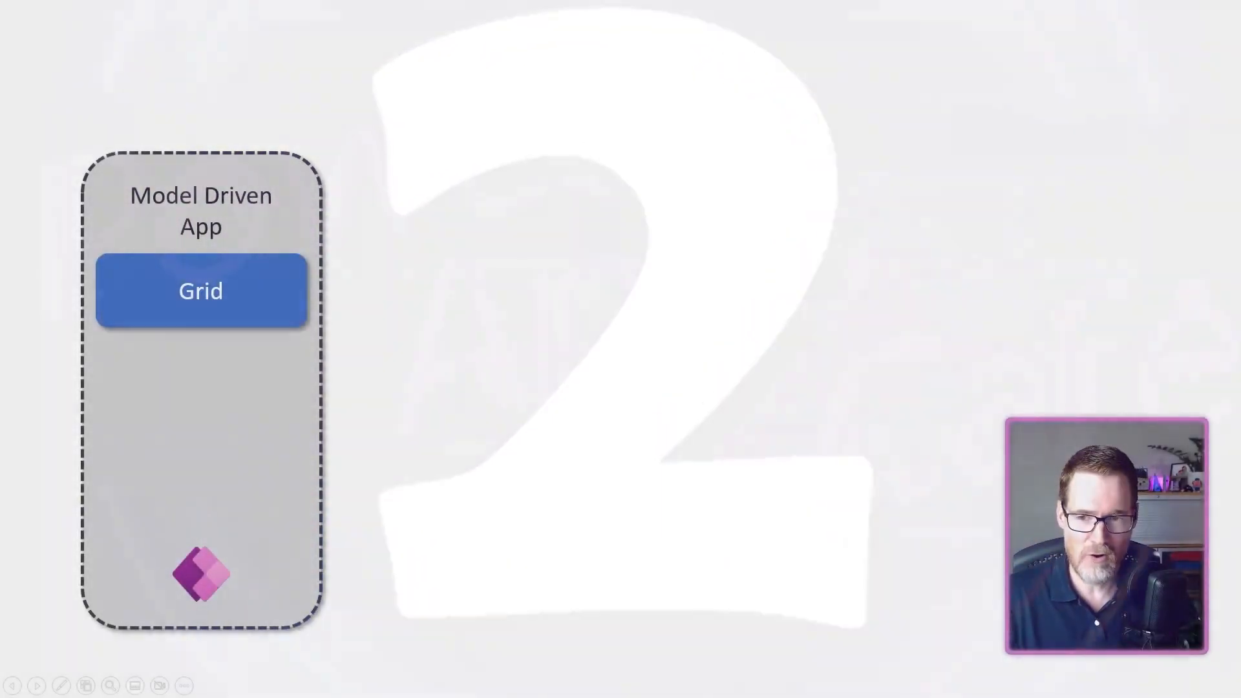
key(Right)
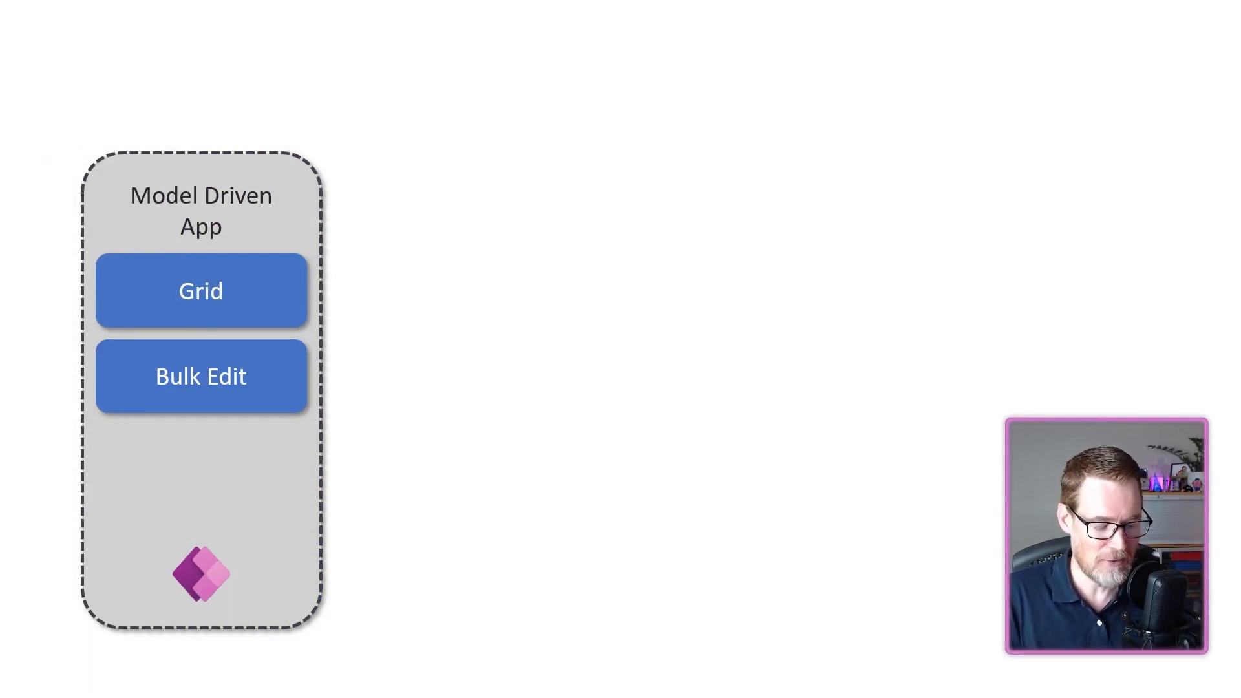
key(Right)
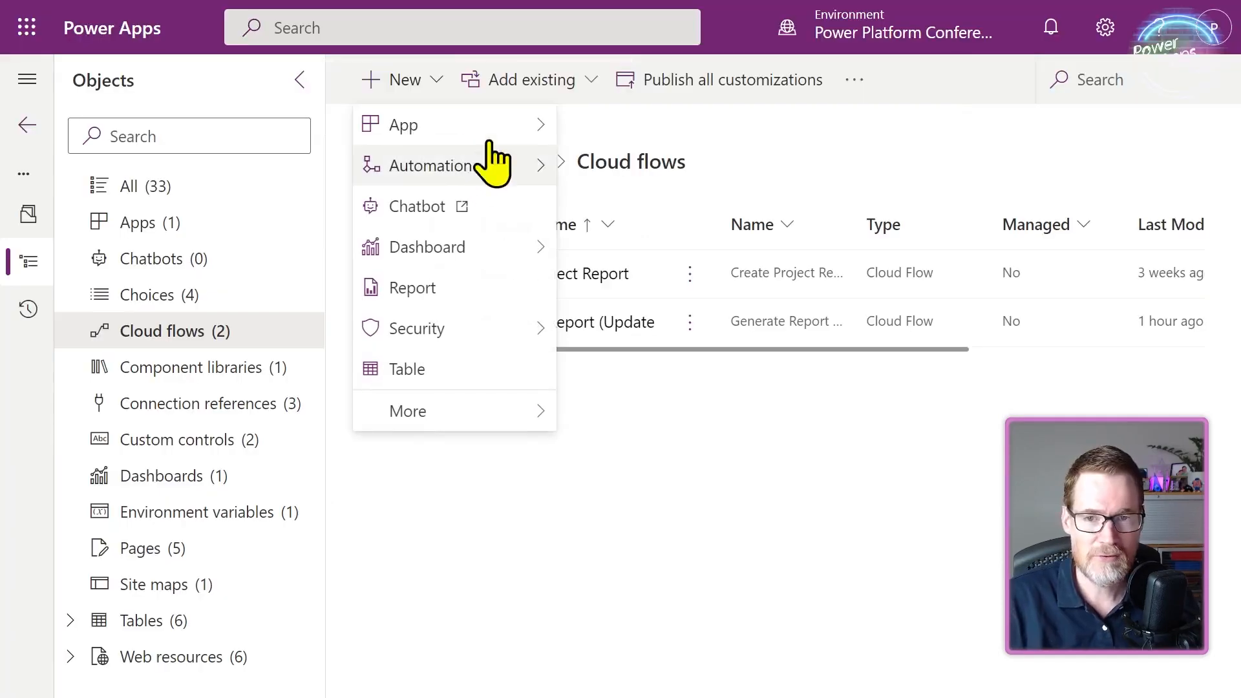
- Start a new automated cloud flow in the Milestone Manager solution
mouse_move(514, 169)
mouse_move(702, 176)
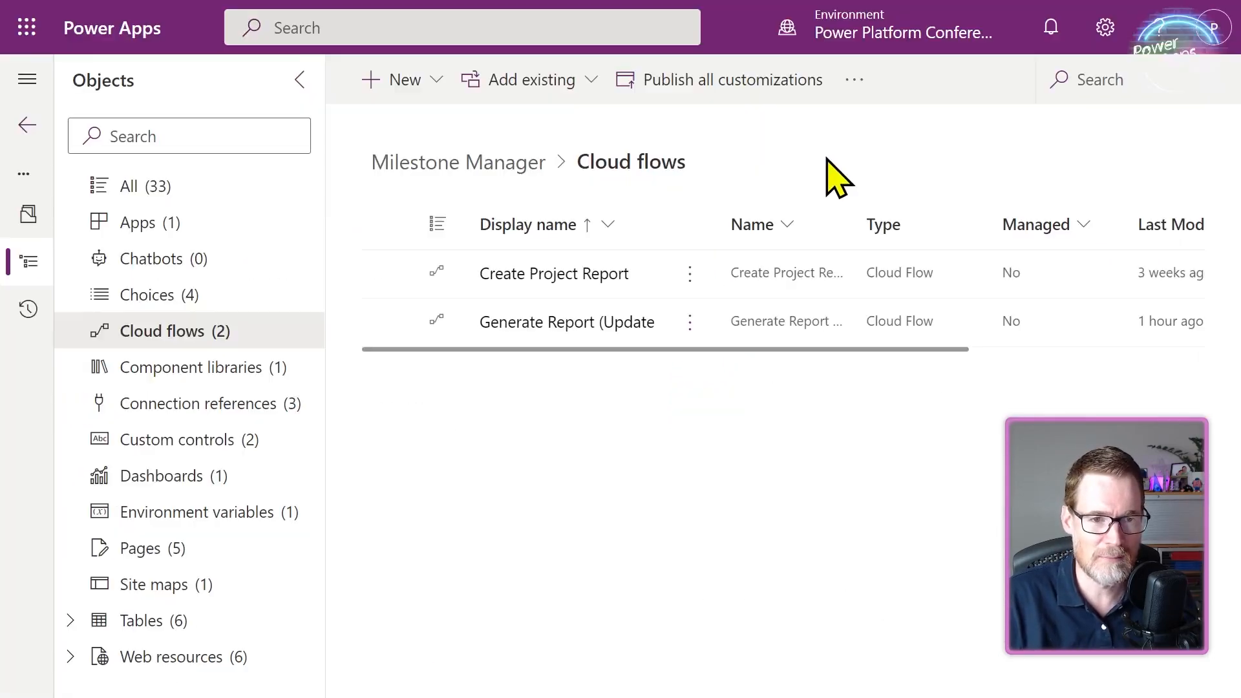
click(401, 80)
mouse_move(487, 166)
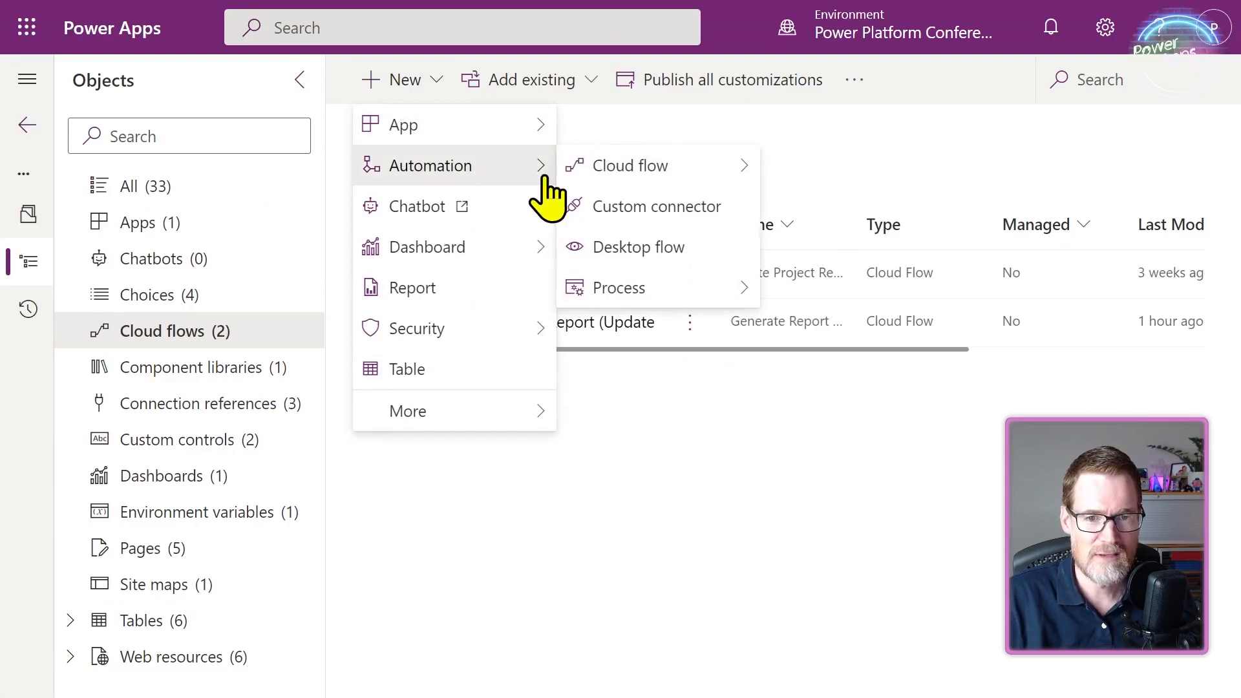
mouse_move(600, 166)
click(779, 165)
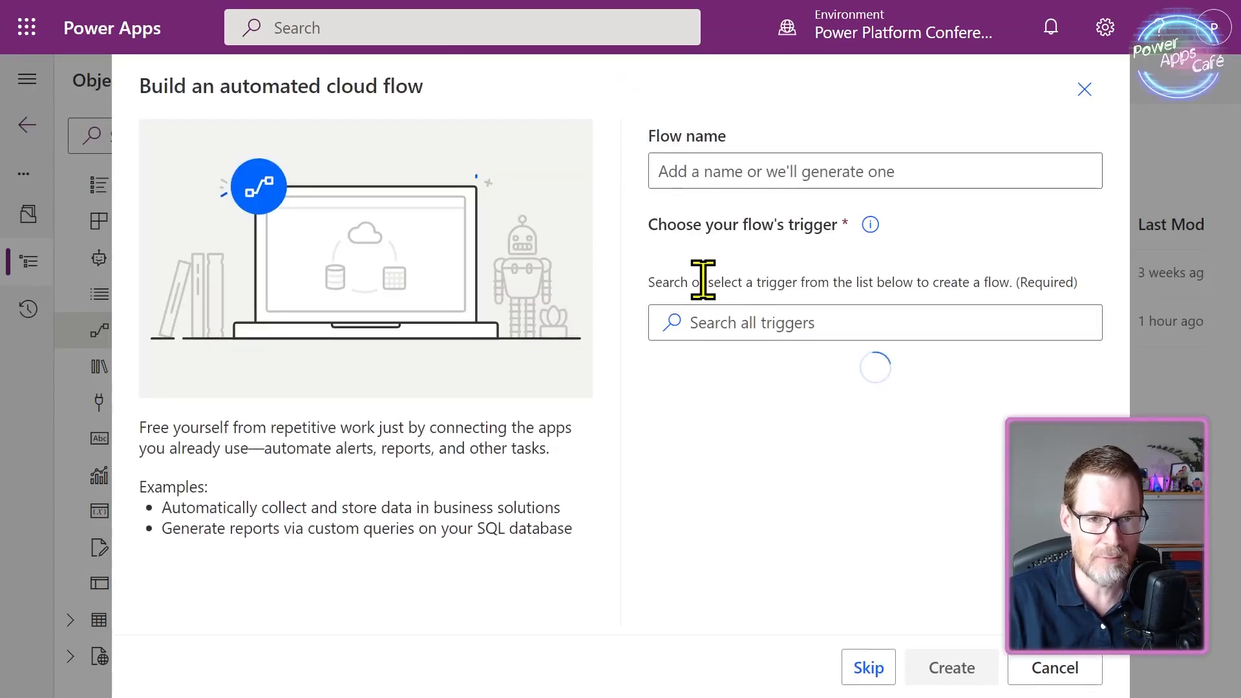
- Name the automated flow "Generate Report (Update Trigger Project Status)"
click(753, 169)
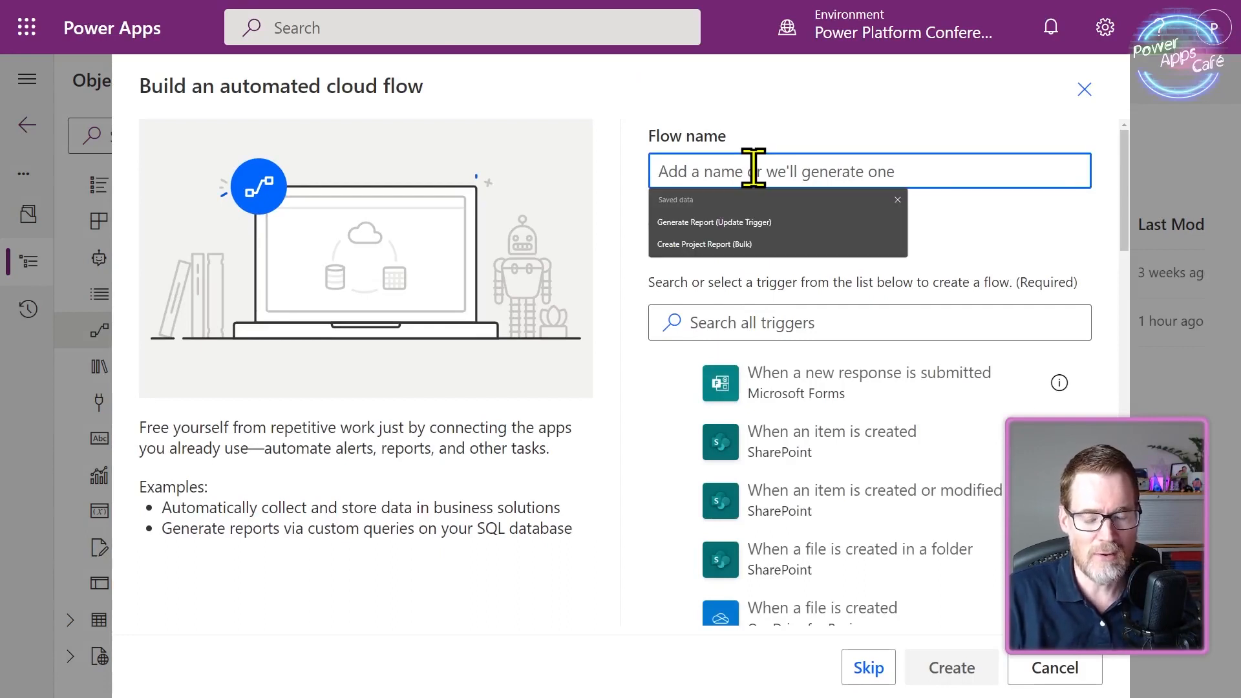
click(761, 223)
key(Left)
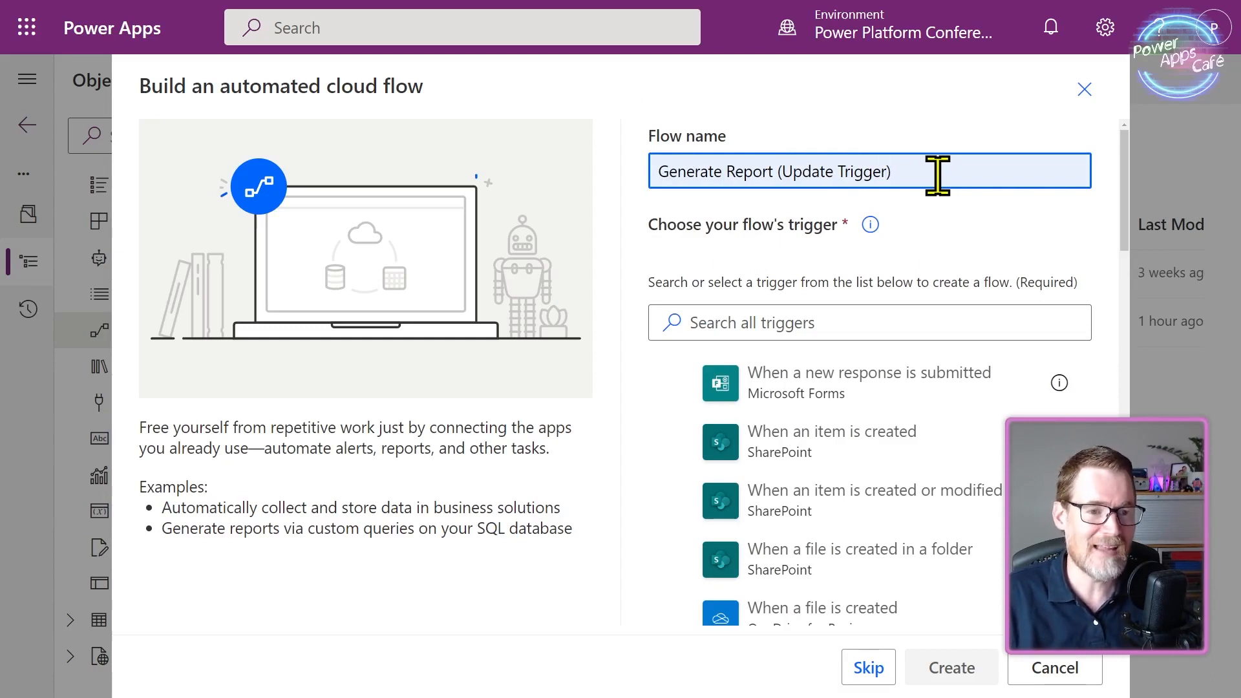
text(Project Status)
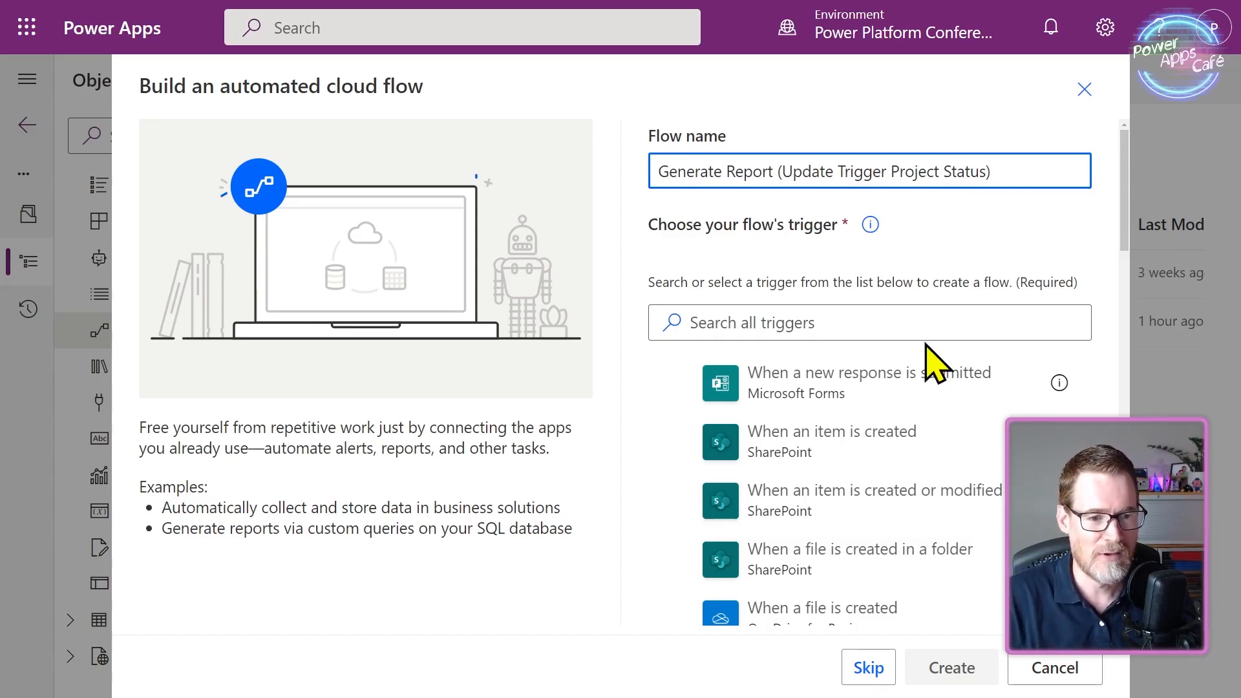
- Find the Dataverse triggers and create the flow with "When a row is added, modified or deleted"
click(907, 319)
text(dataver)
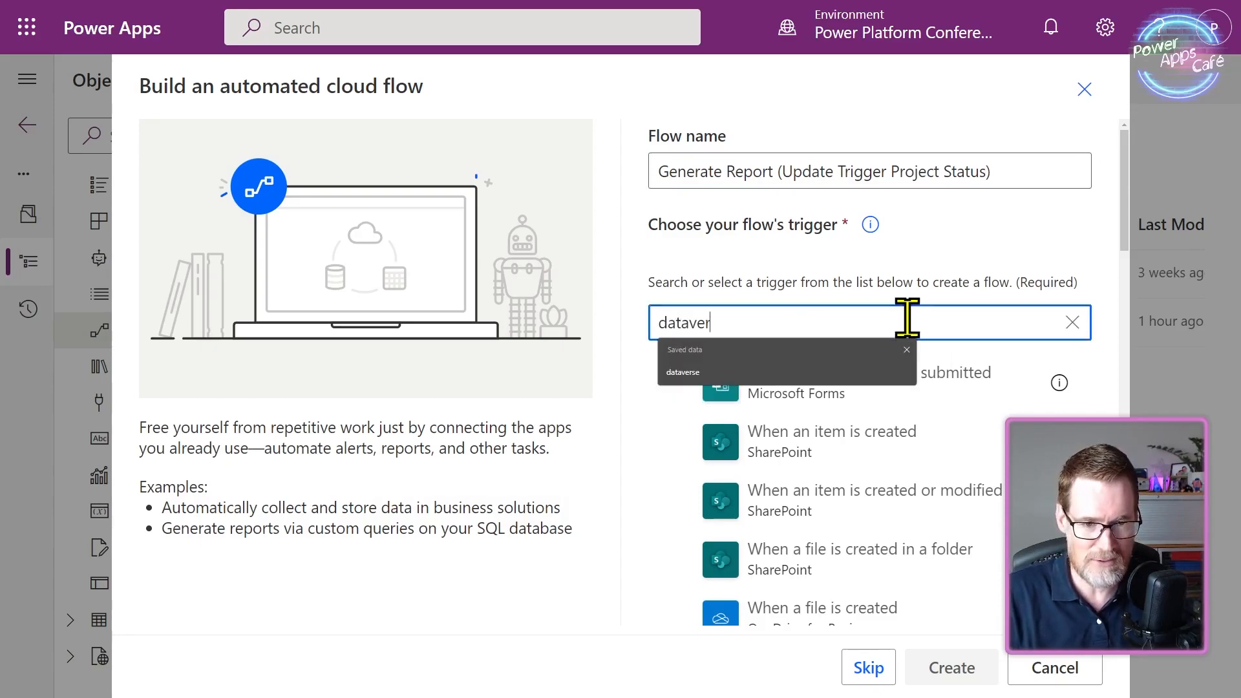
text(se)
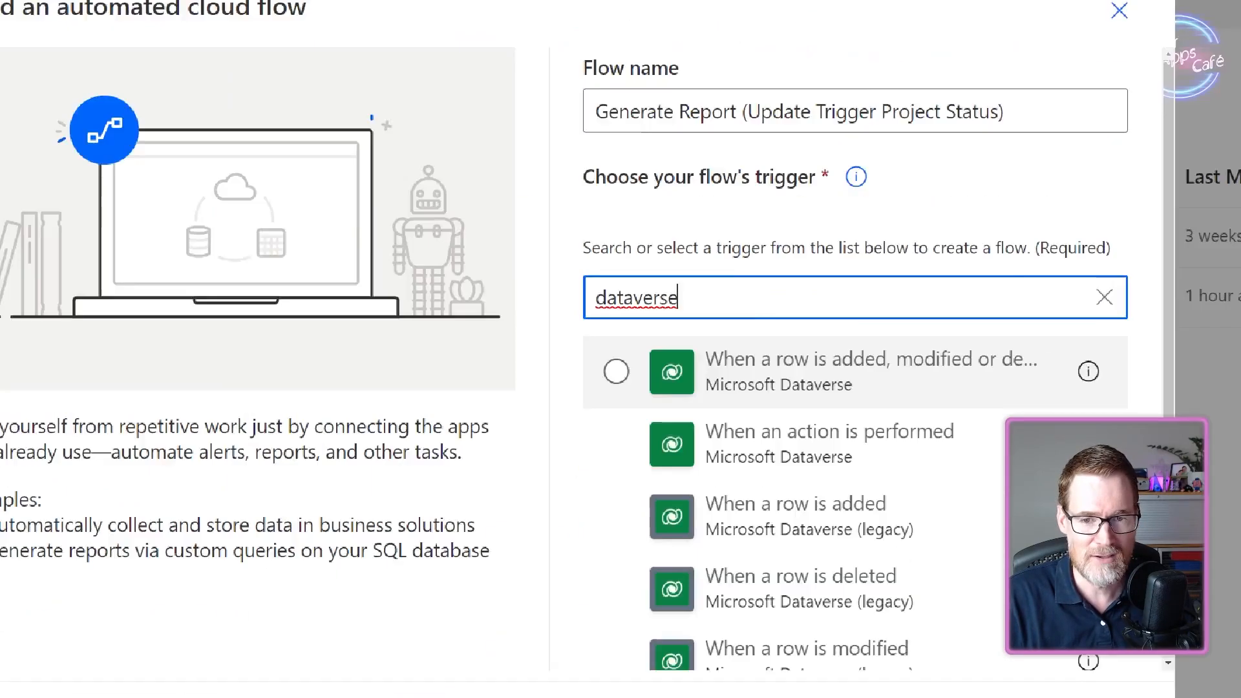
click(675, 383)
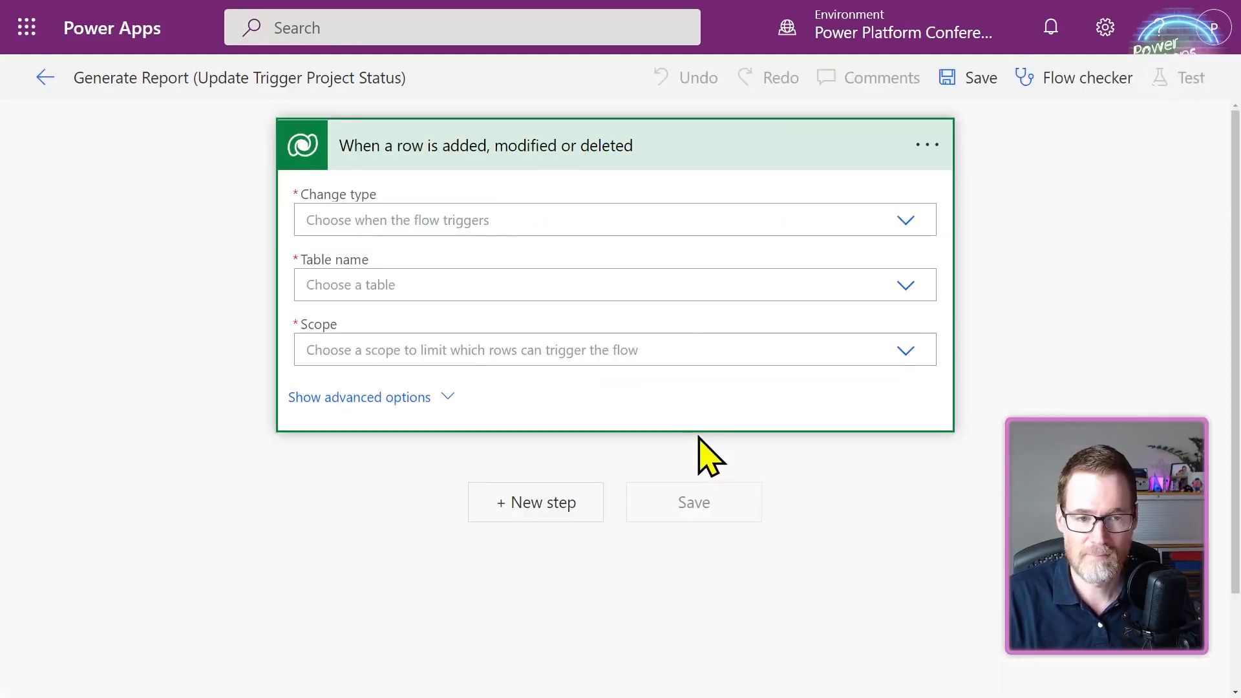
- Configure the Dataverse trigger with change type Modified, table Projects and scope Organization
click(611, 220)
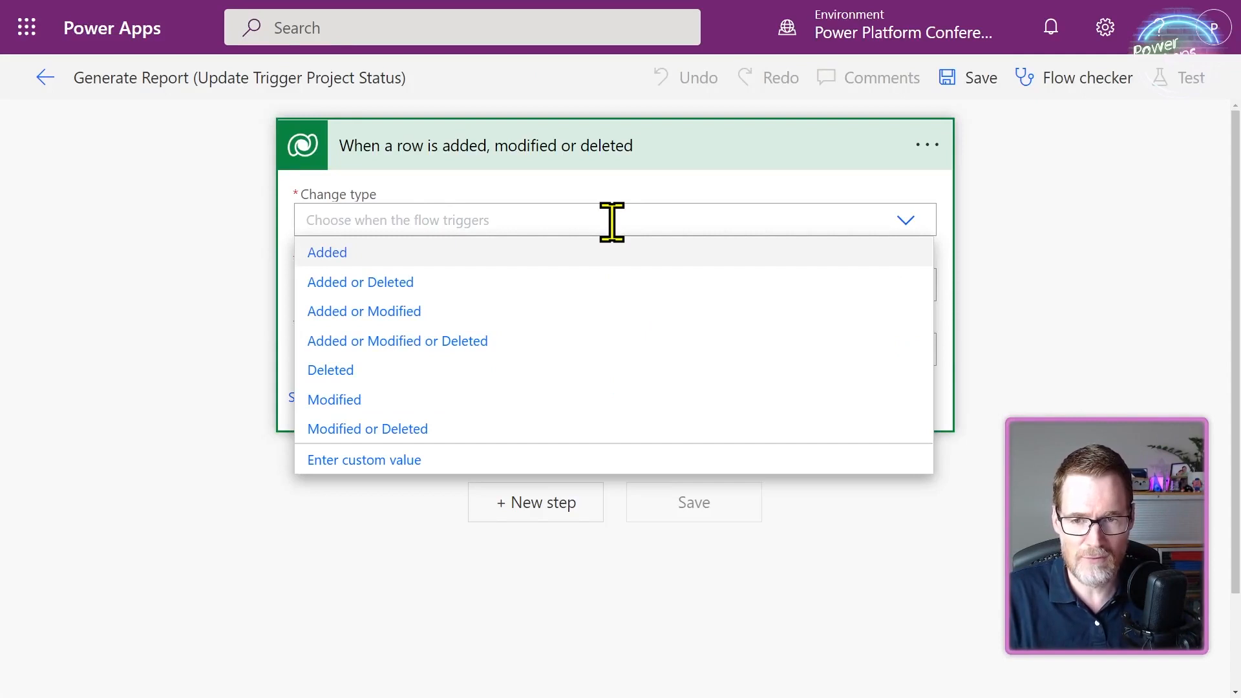
click(362, 401)
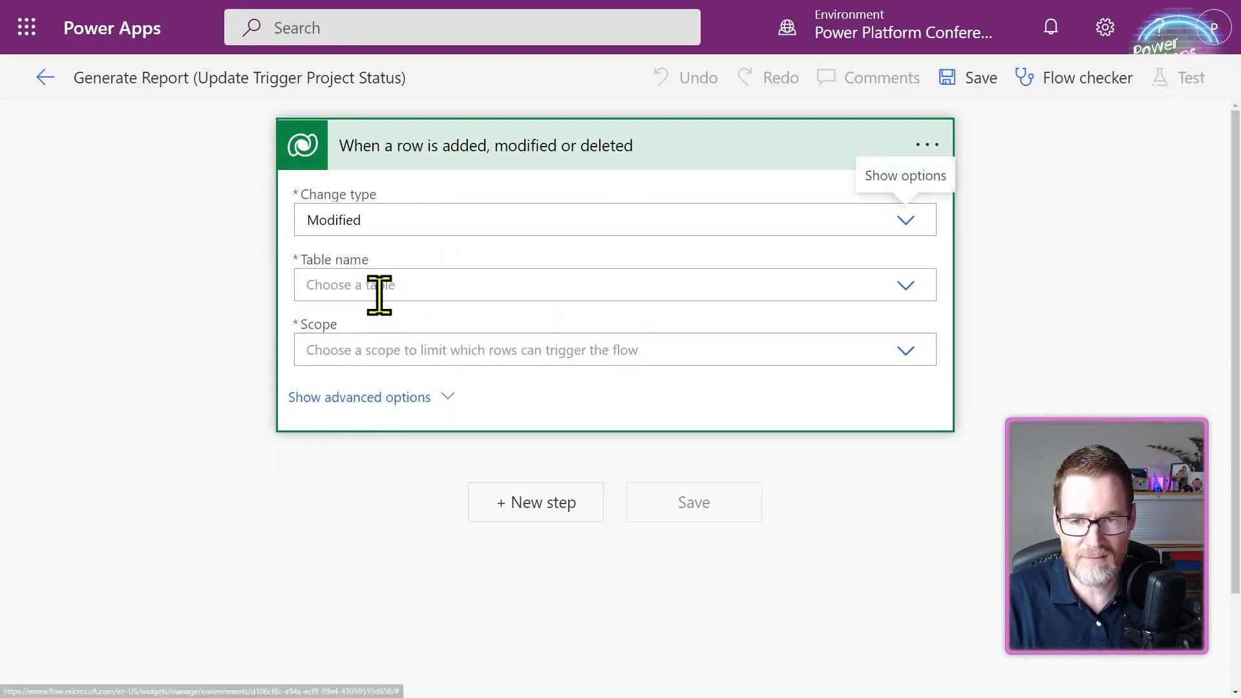
text(Projects)
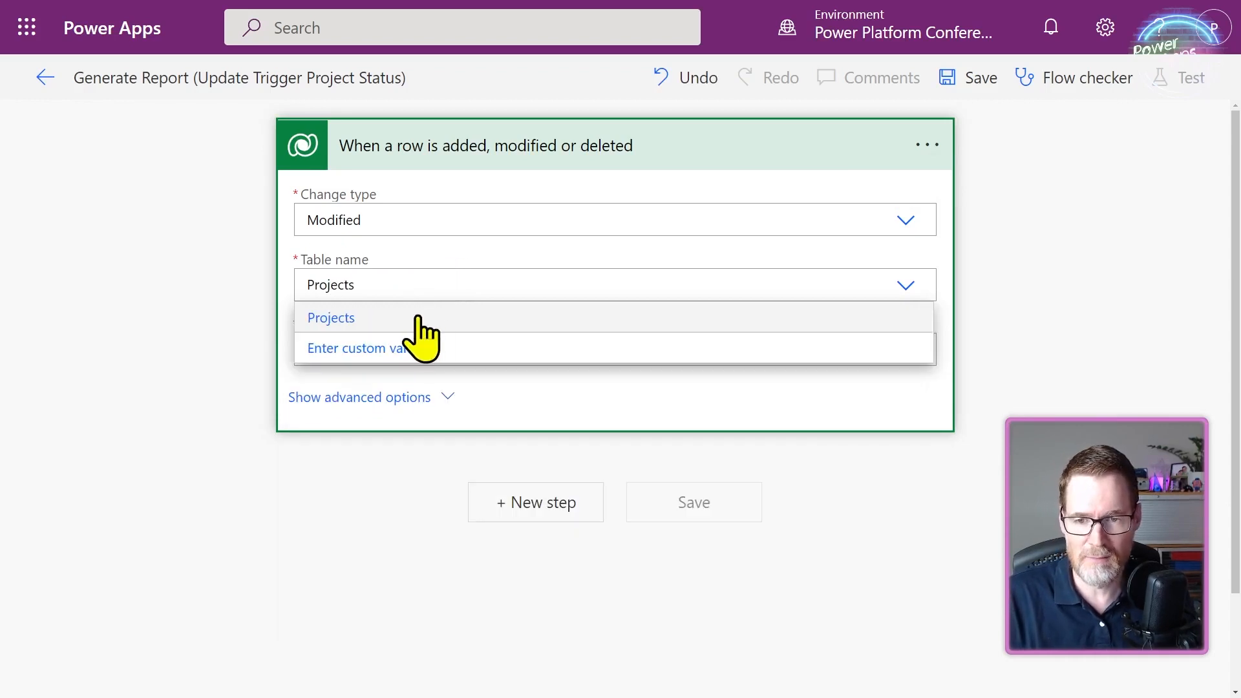
click(417, 317)
click(416, 349)
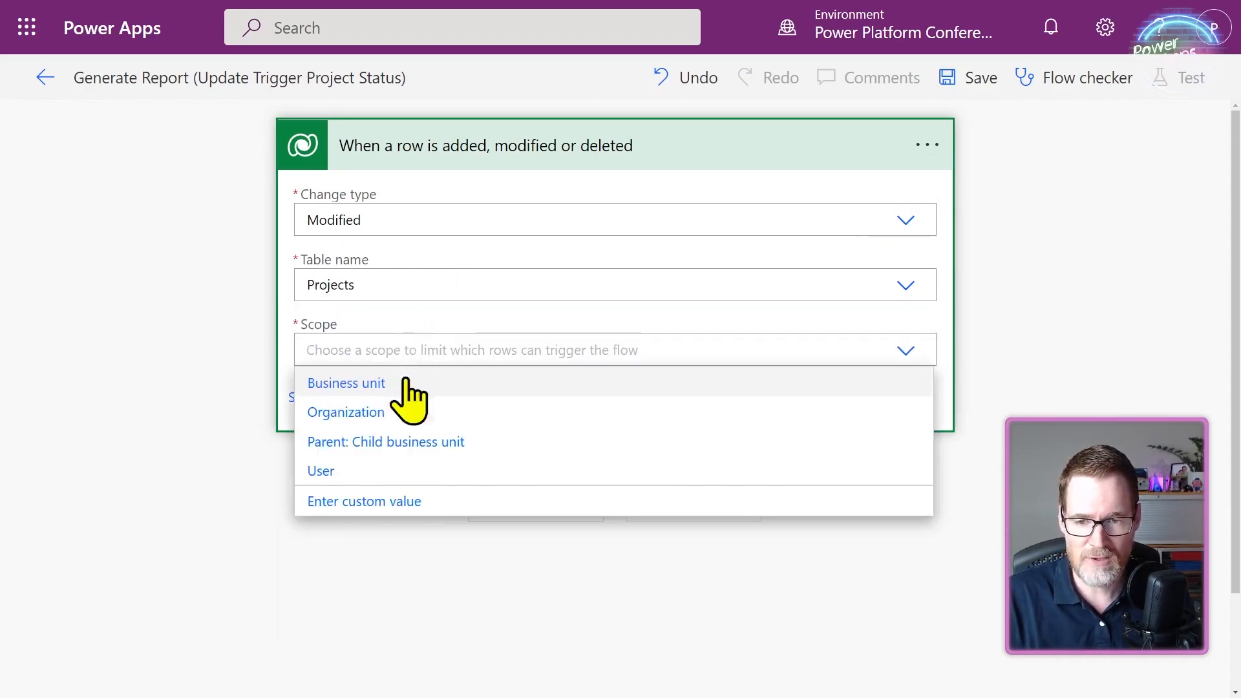
click(371, 413)
- Set the trigger's scope to Organization and restrict its select columns to dev1_reportgenerationstatus
click(374, 388)
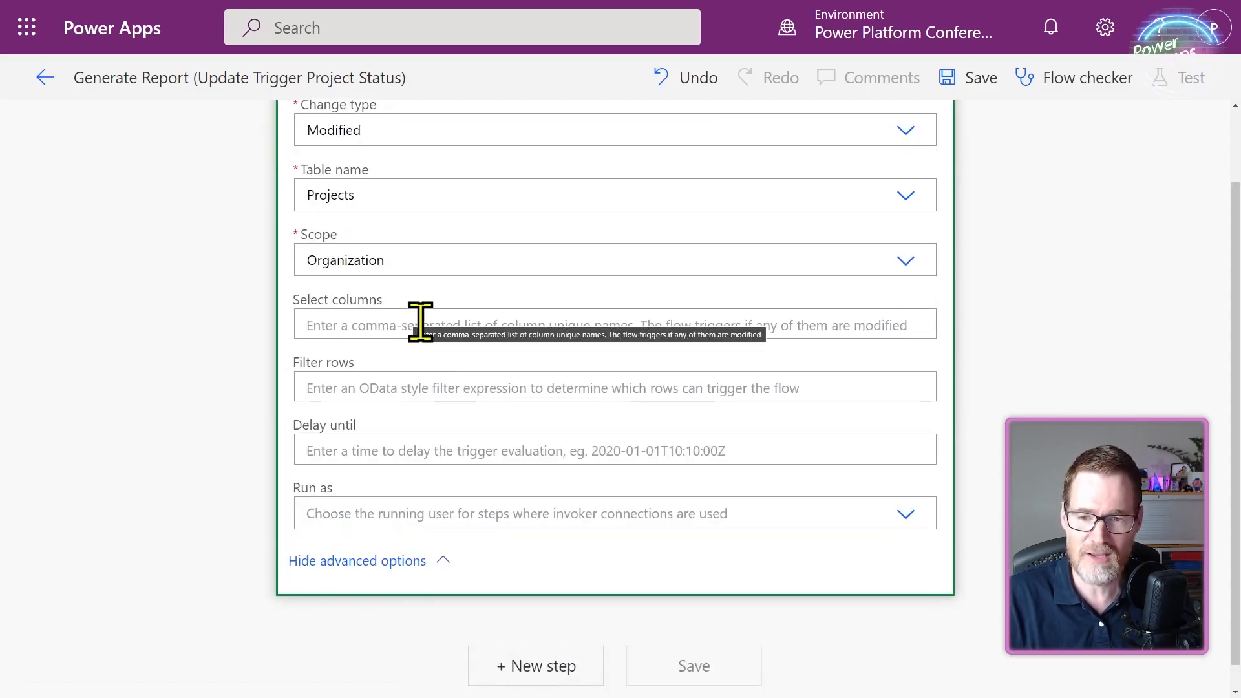
click(426, 324)
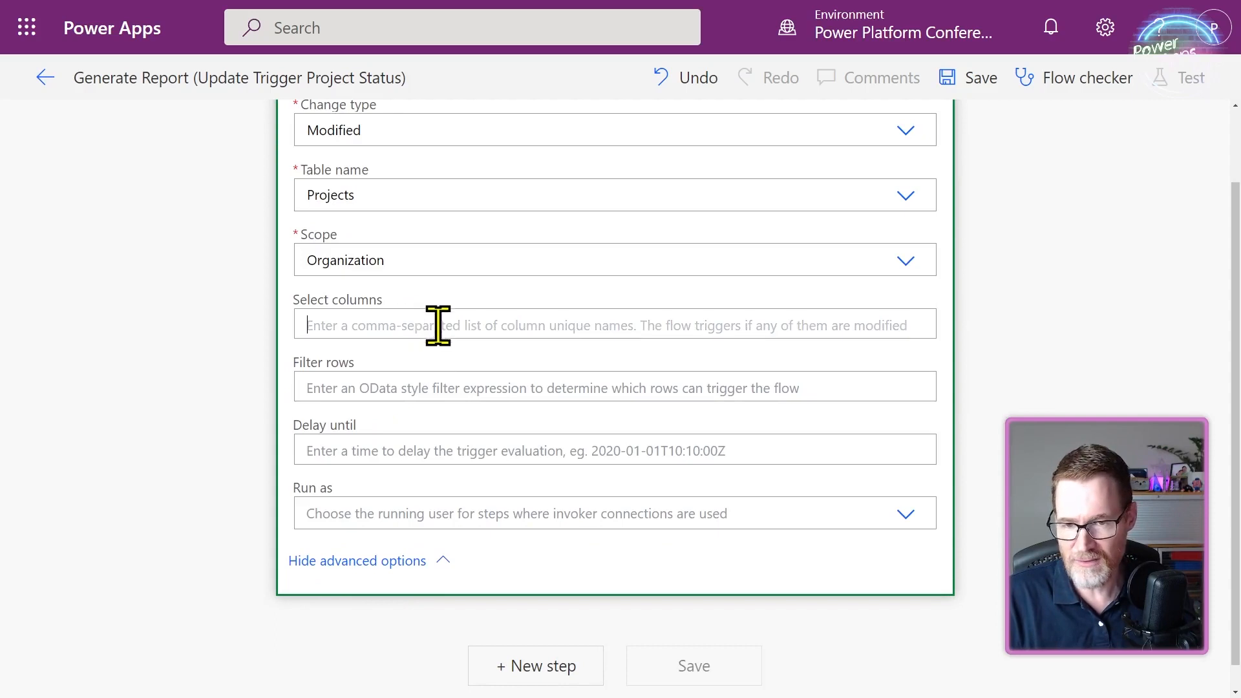
key(alt+Tab)
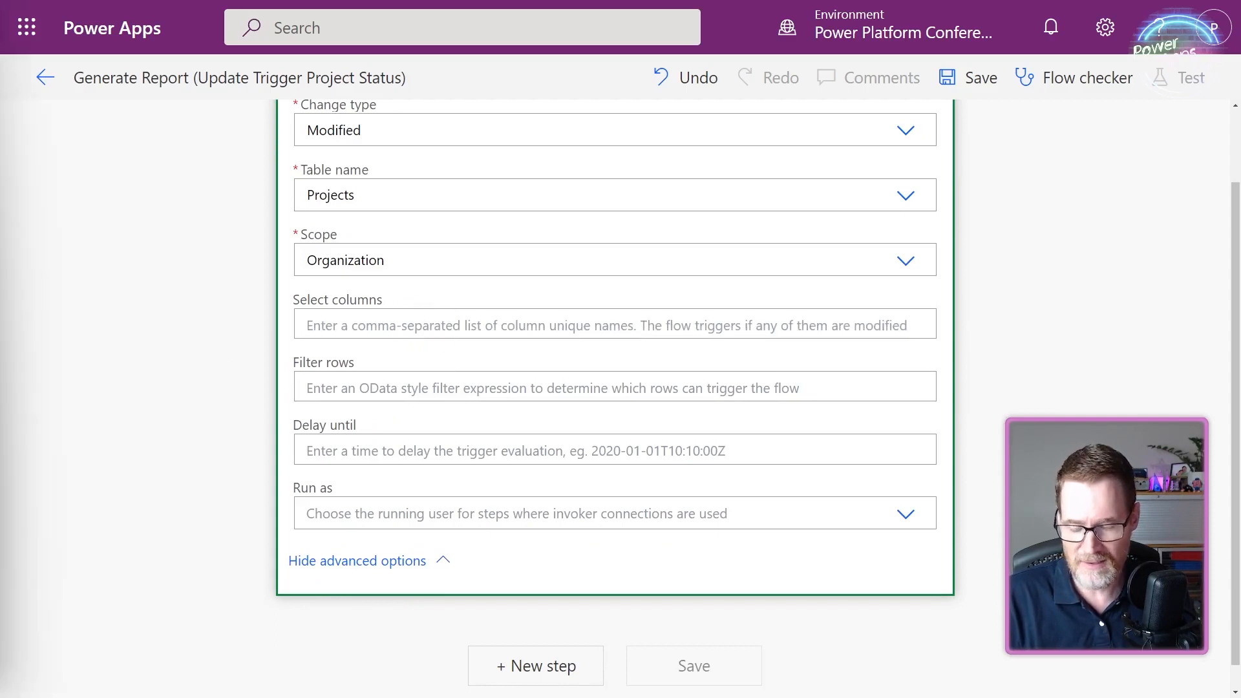
click(410, 324)
text(dev1_reportgenerationstatus)
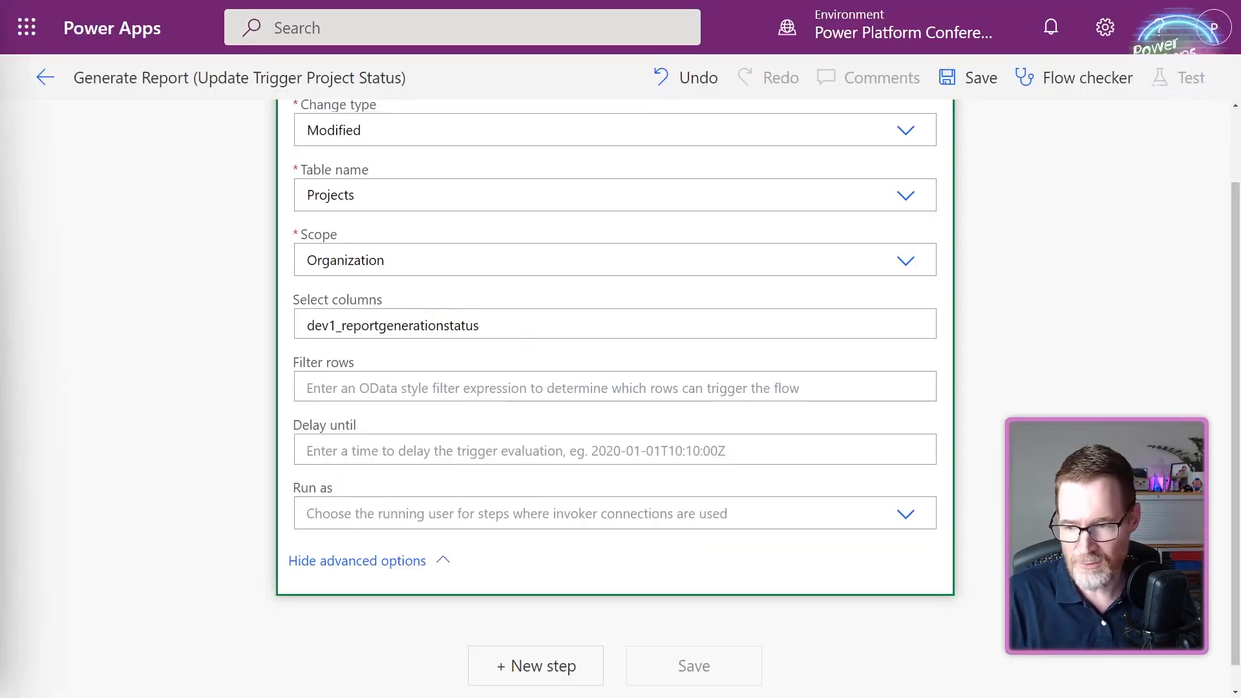
- Filter the trigger rows with startswith(dev1_reportgenerationstatus, 'trigger') and collapse the advanced options
click(481, 388)
text(startswith(dev1_reportgenerationstatus, 'trigger'))
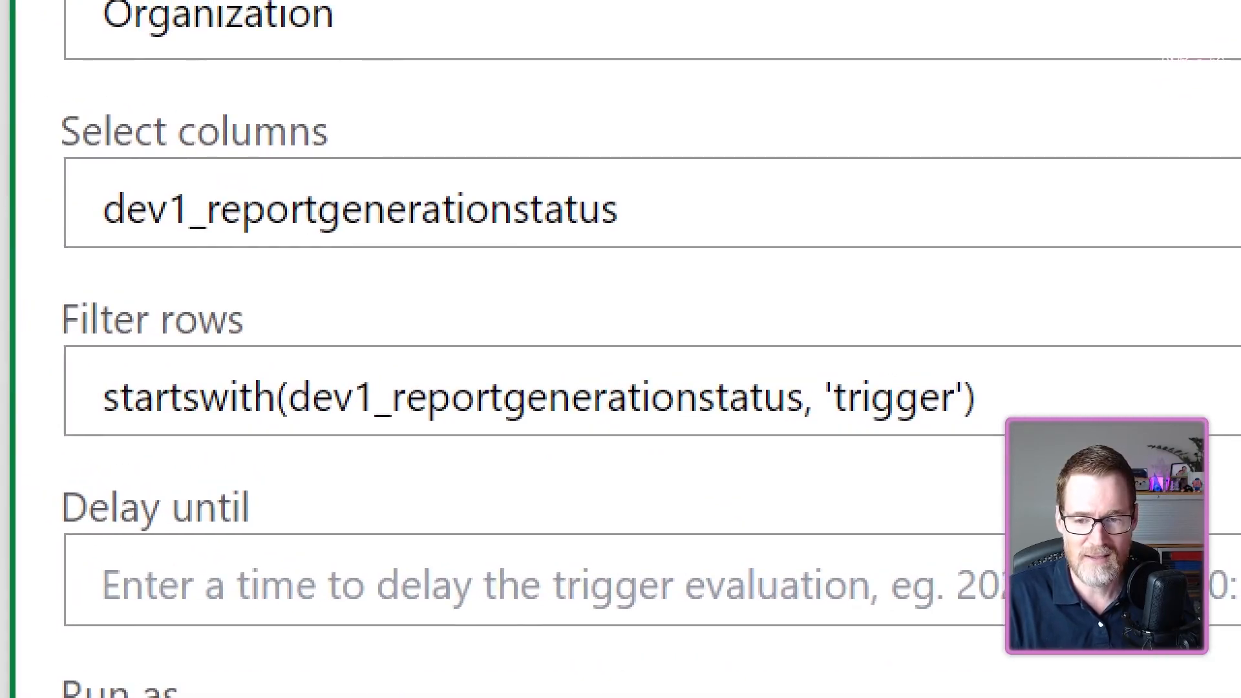
click(428, 536)
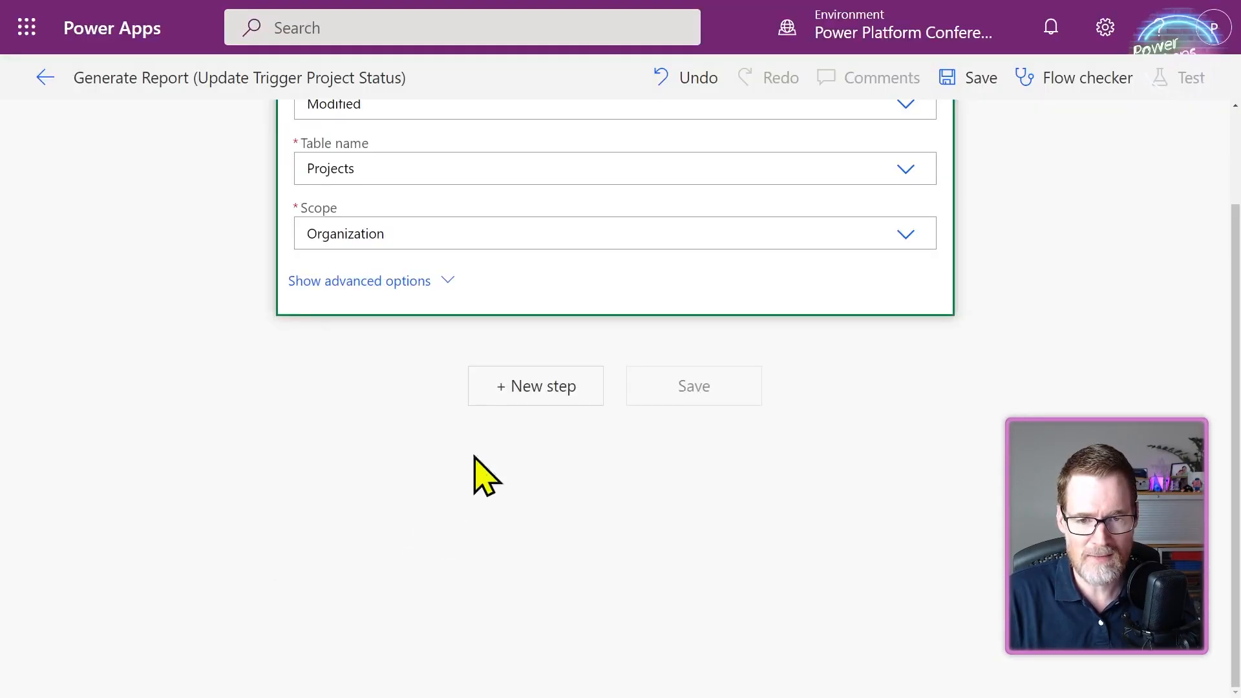
- Add a Data Operation Compose action after the Dataverse trigger
click(566, 392)
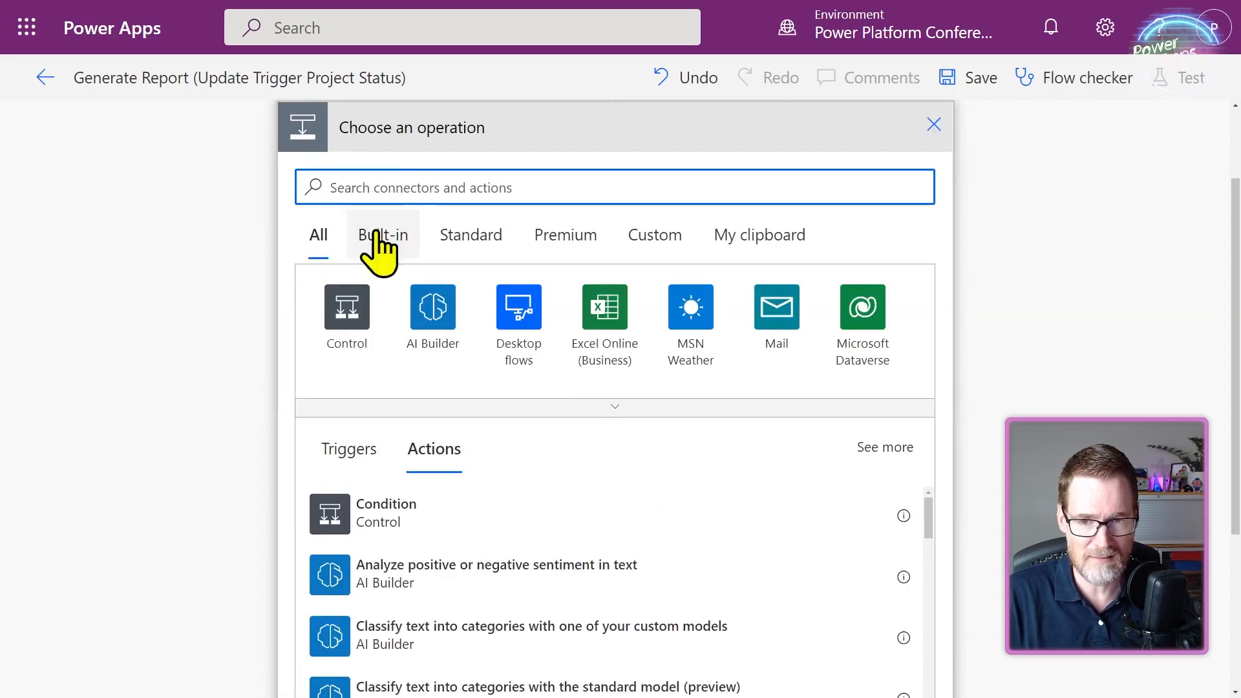
text(compose)
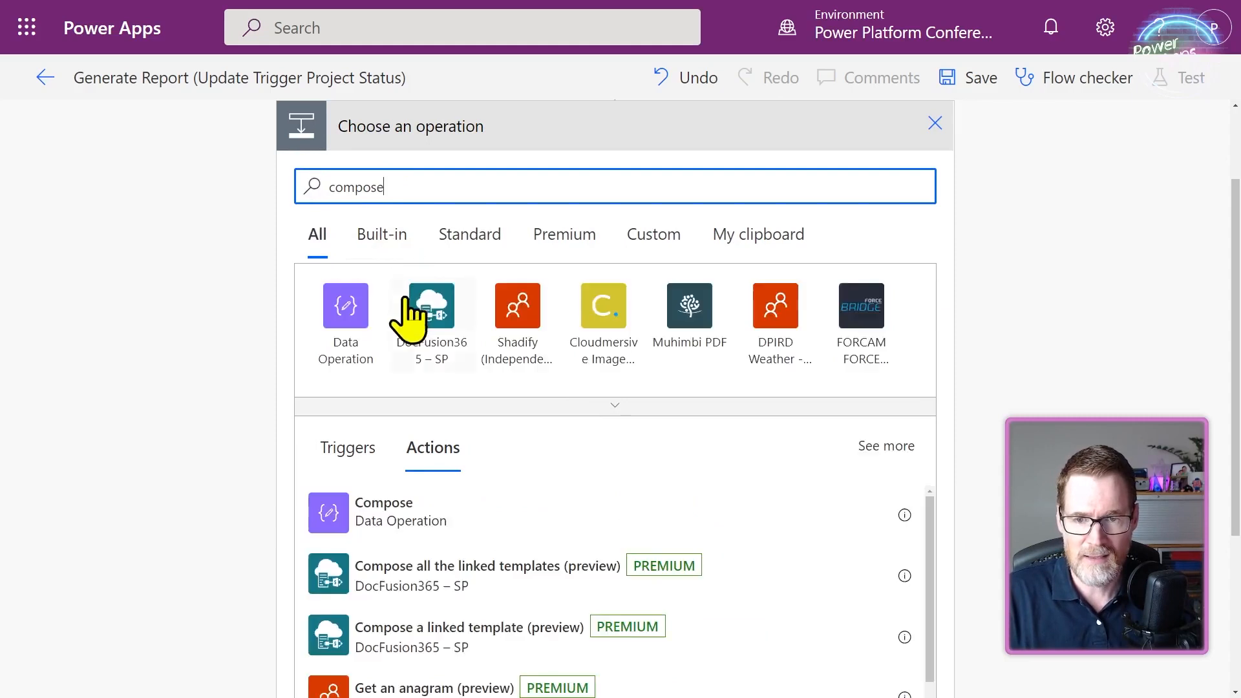
click(354, 332)
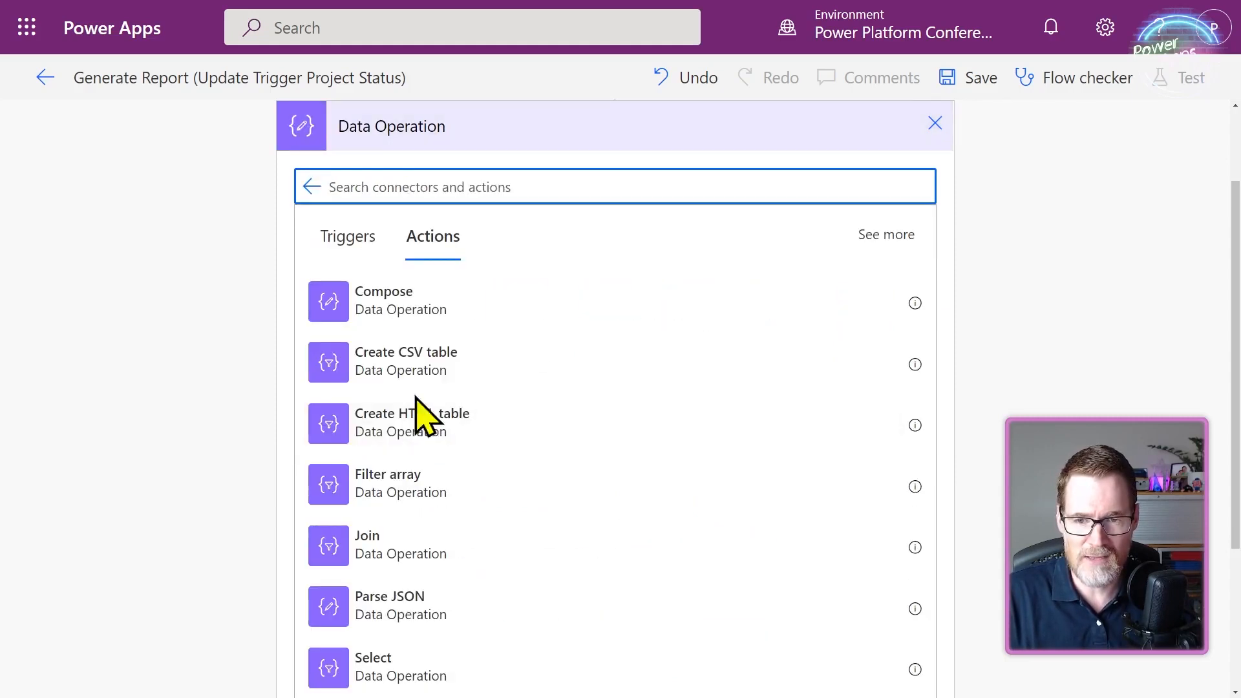
click(425, 311)
- Set the Compose action's input to the trigger's Project unique identifier and save the flow
click(439, 200)
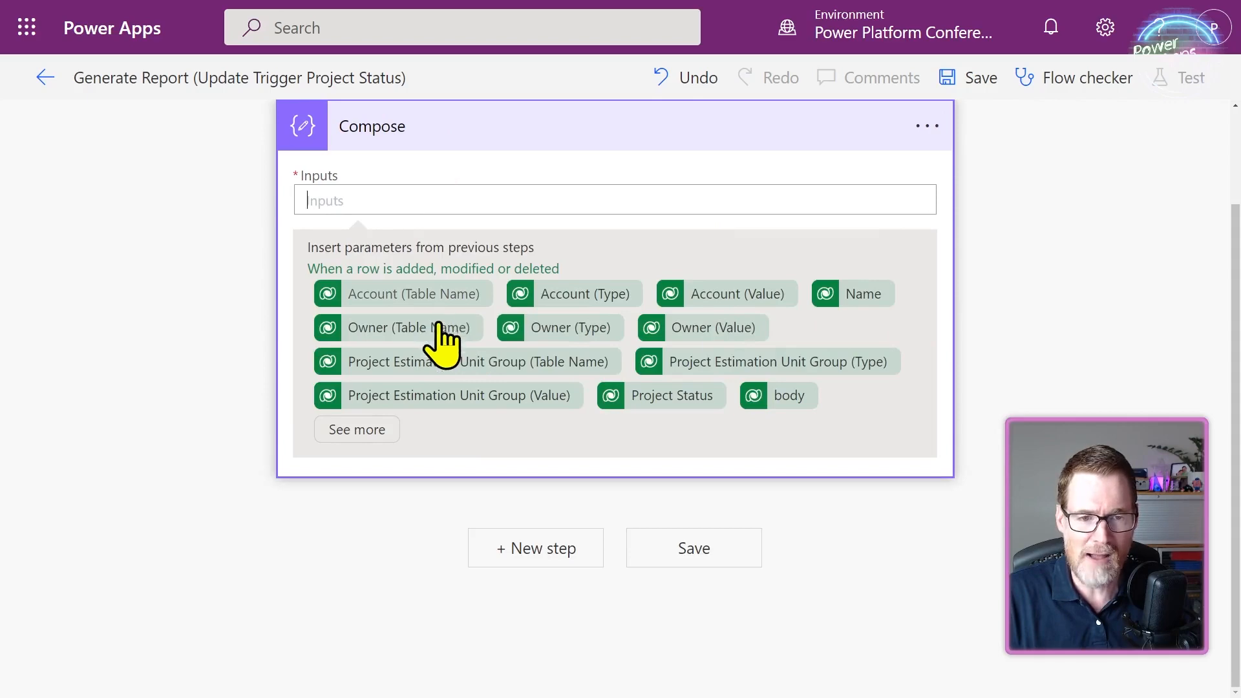
click(388, 432)
scroll(579, 516, down, 2)
key(ctrl+minus)
key(ctrl+minus)
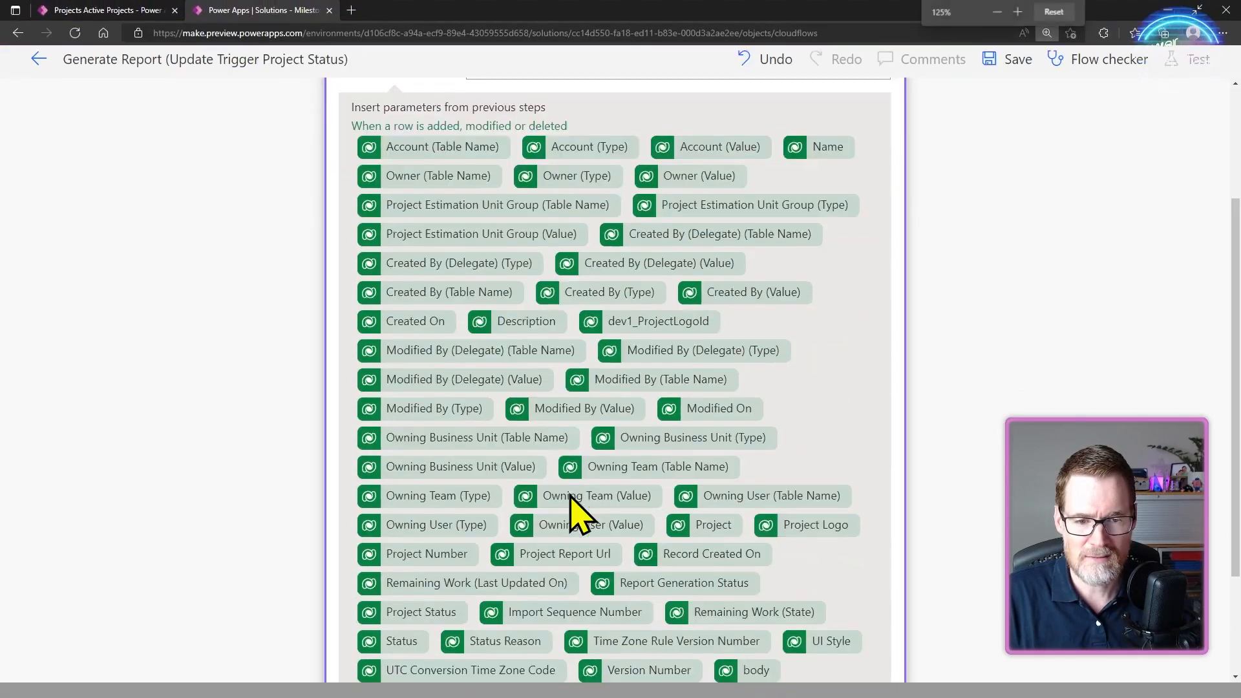
scroll(847, 451, down, 2)
scroll(848, 466, down, 6)
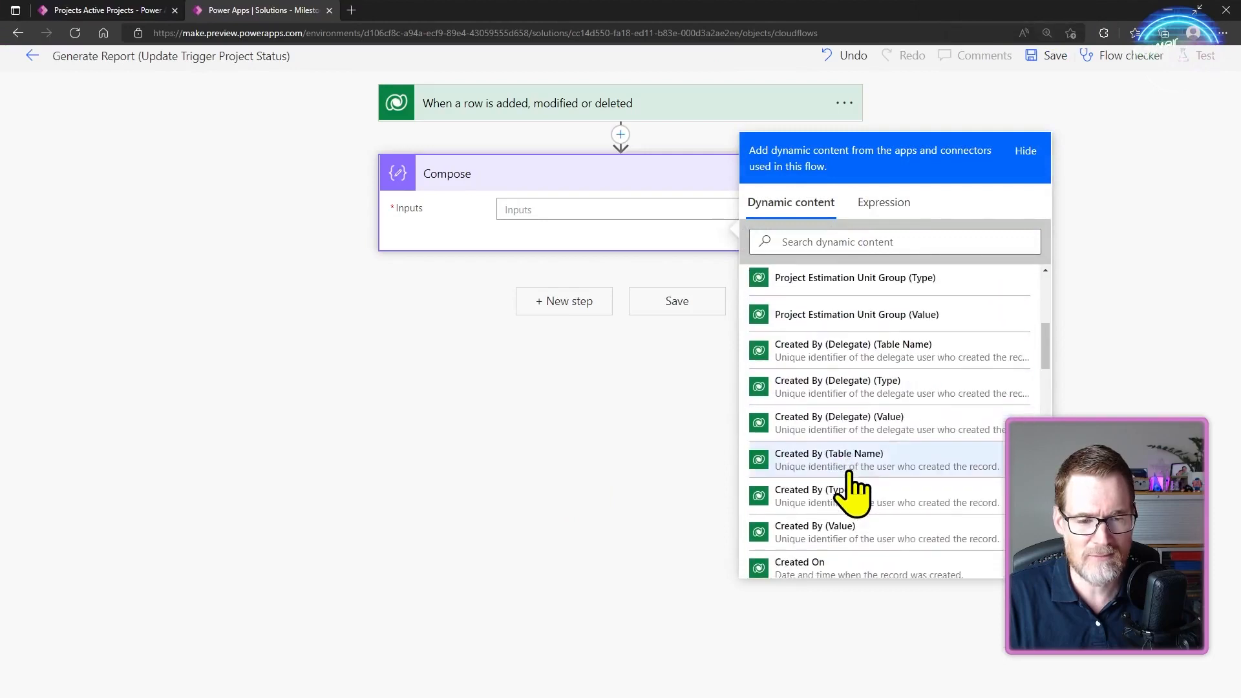
scroll(869, 492, down, 10)
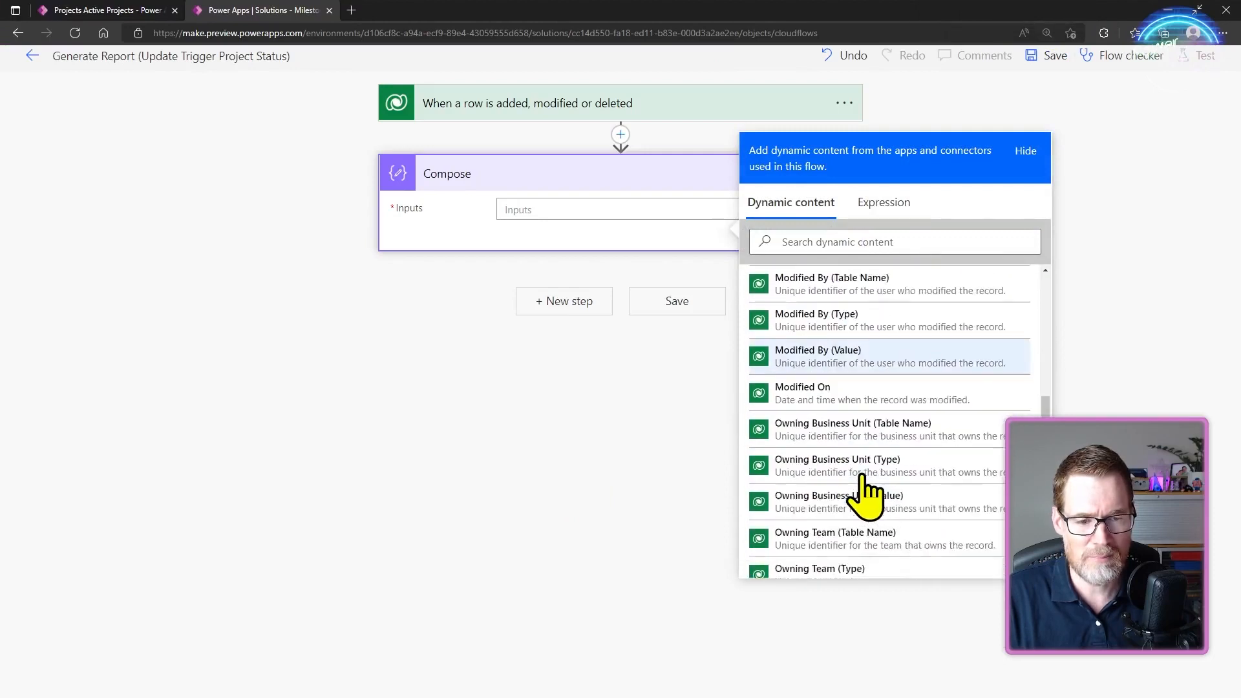
click(838, 427)
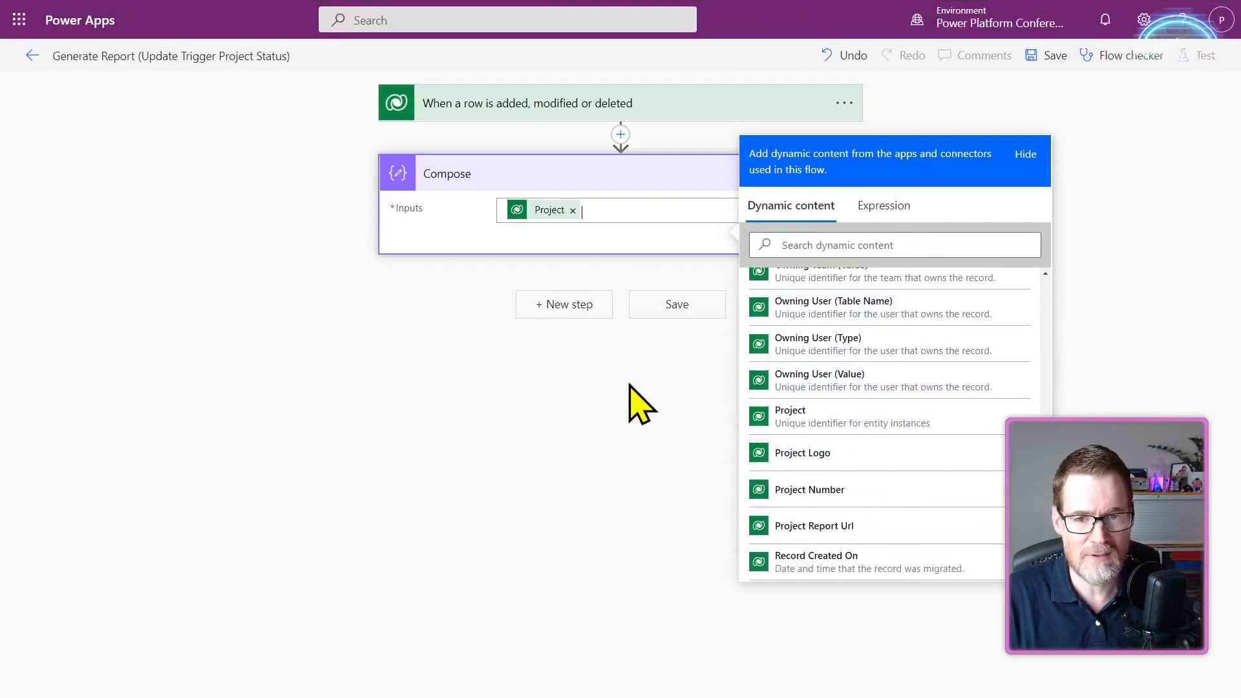
click(1055, 56)
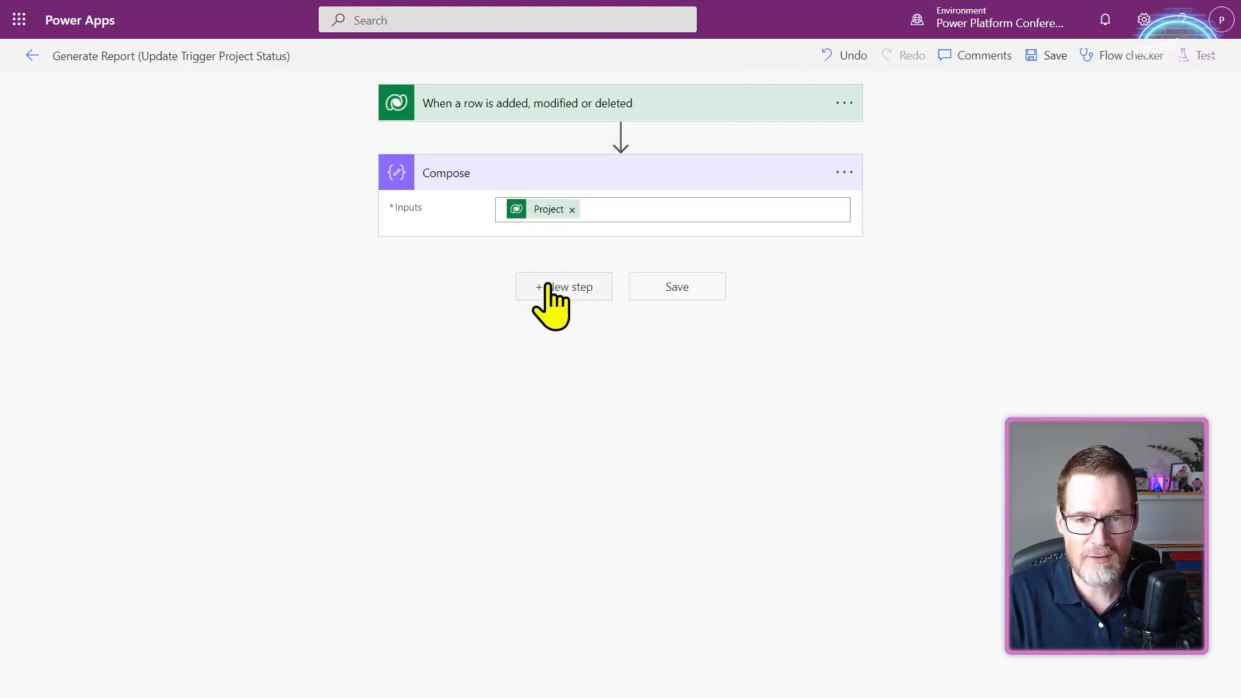
- Add a Microsoft Dataverse "Update a row" action after Compose and set its table to Projects
click(549, 286)
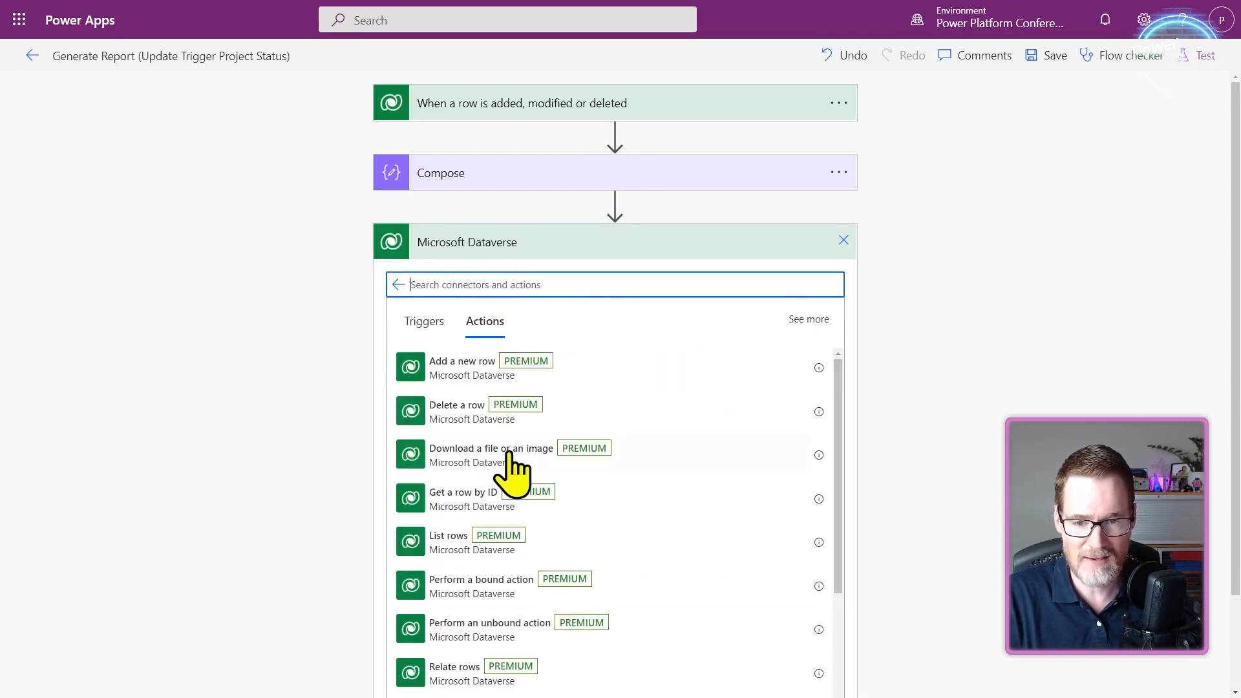
scroll(511, 482, down, 1)
scroll(512, 487, down, 3)
scroll(498, 491, down, 2)
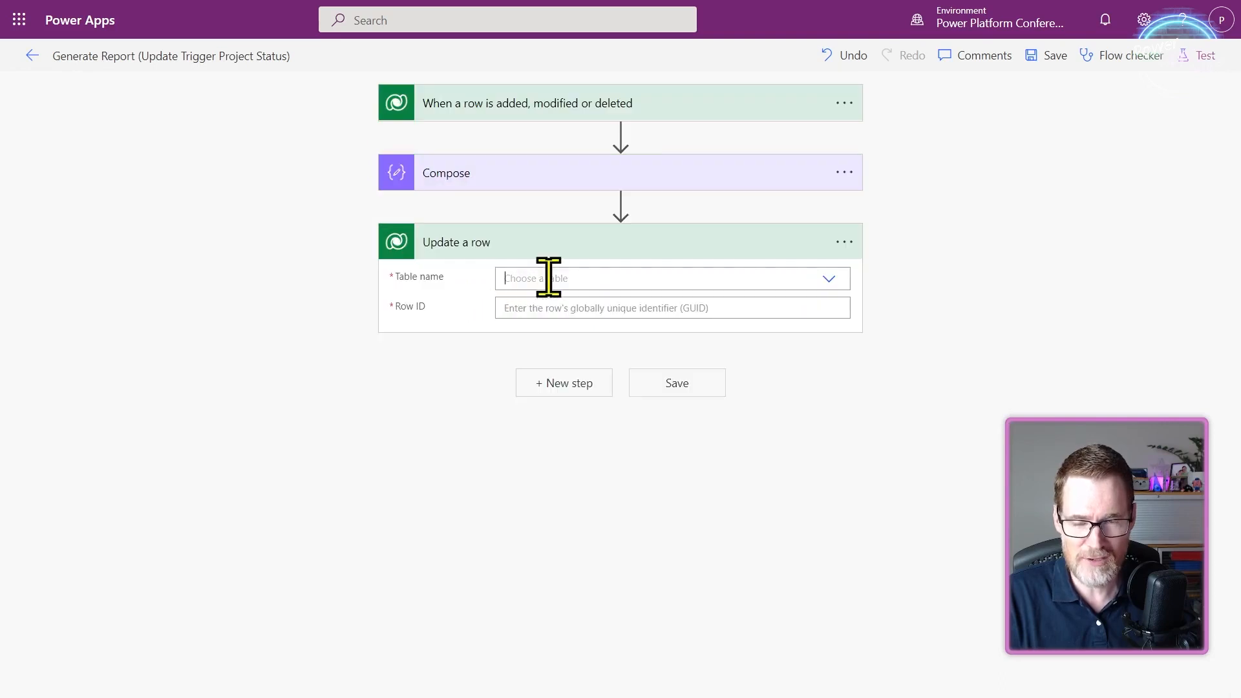
click(563, 277)
text(Project)
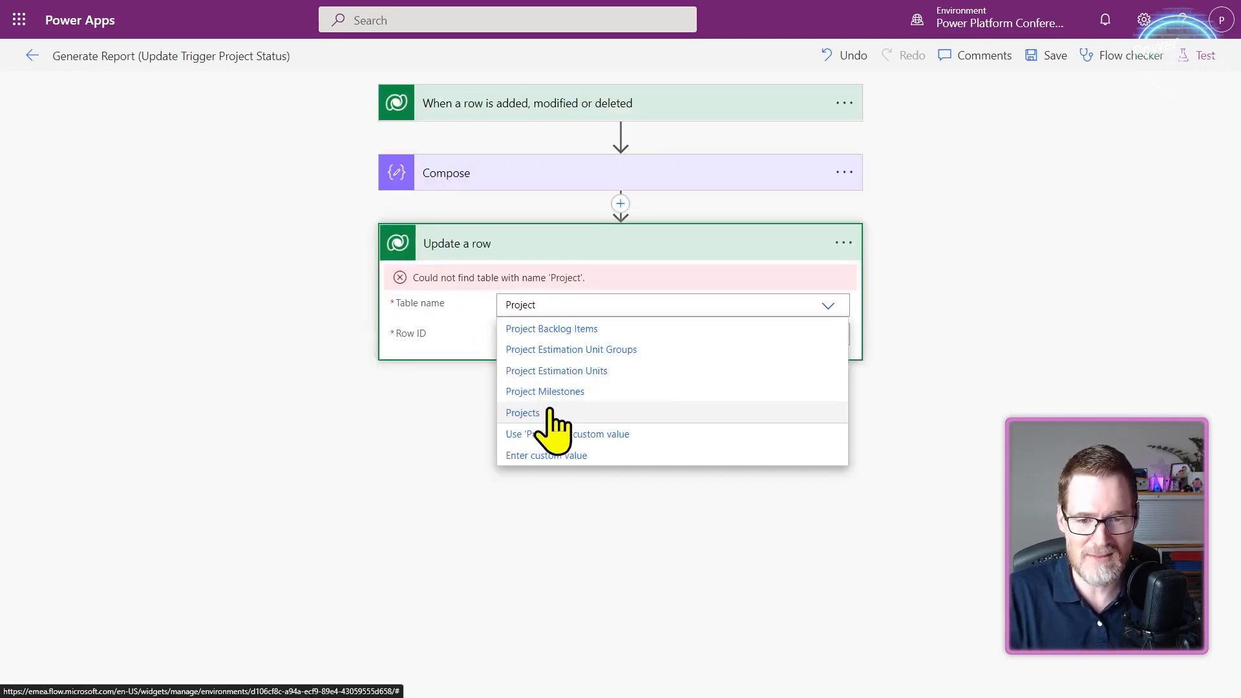
click(549, 414)
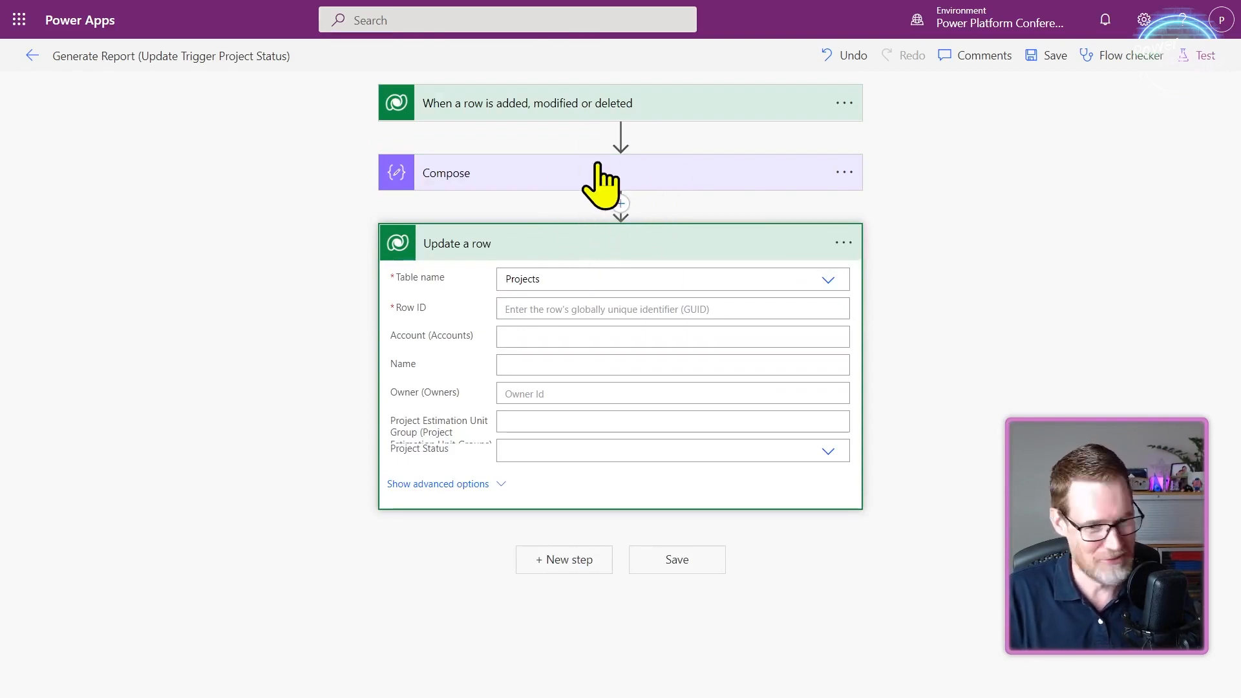
- Set the Row ID of the "Update a row" action to the trigger's Project unique identifier
click(595, 309)
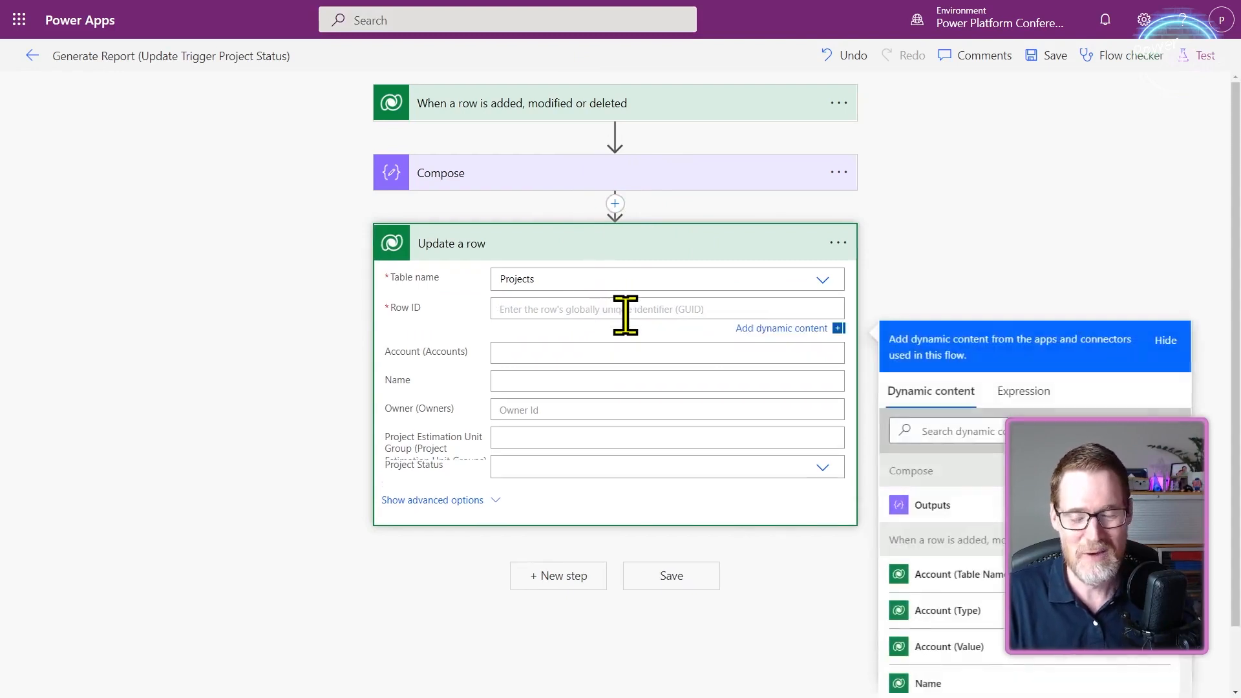
scroll(977, 517, down, 15)
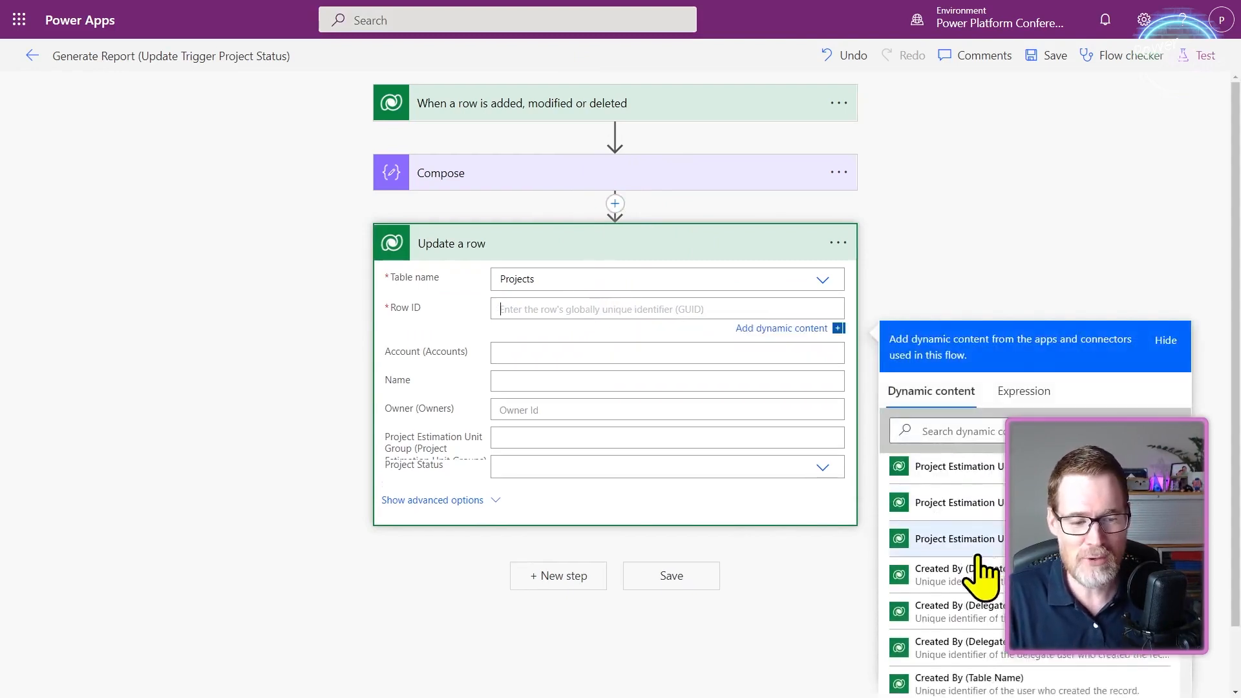
scroll(986, 578, down, 5)
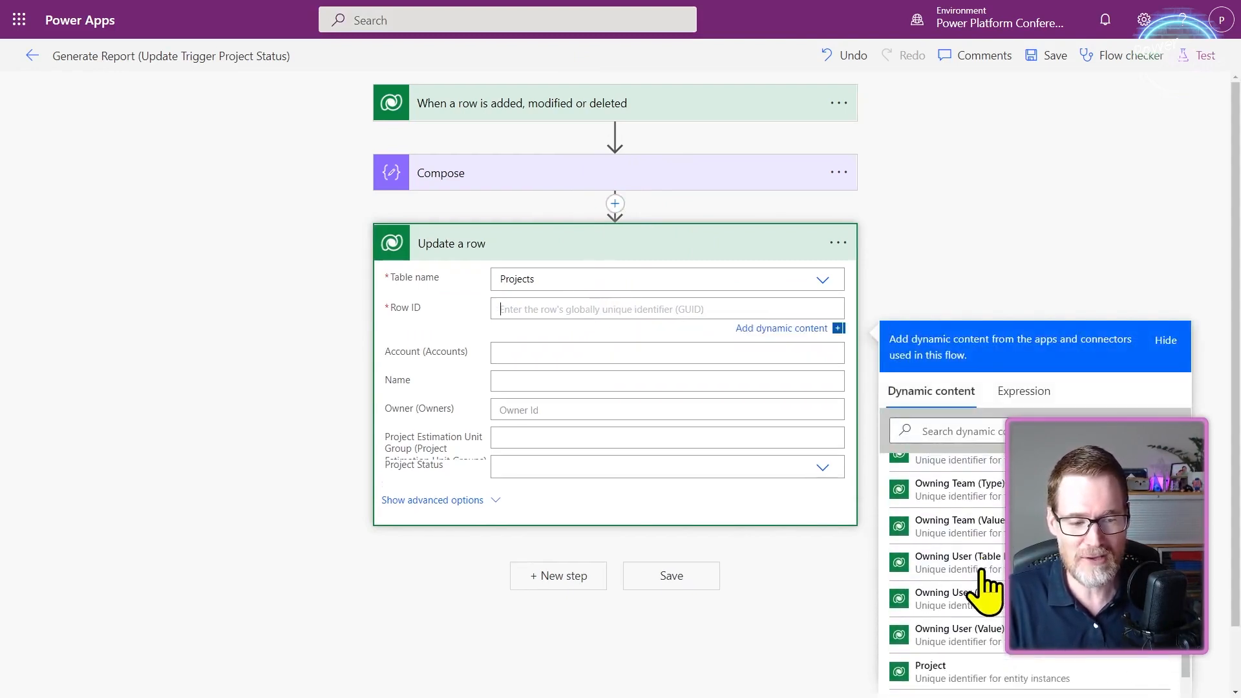
click(985, 579)
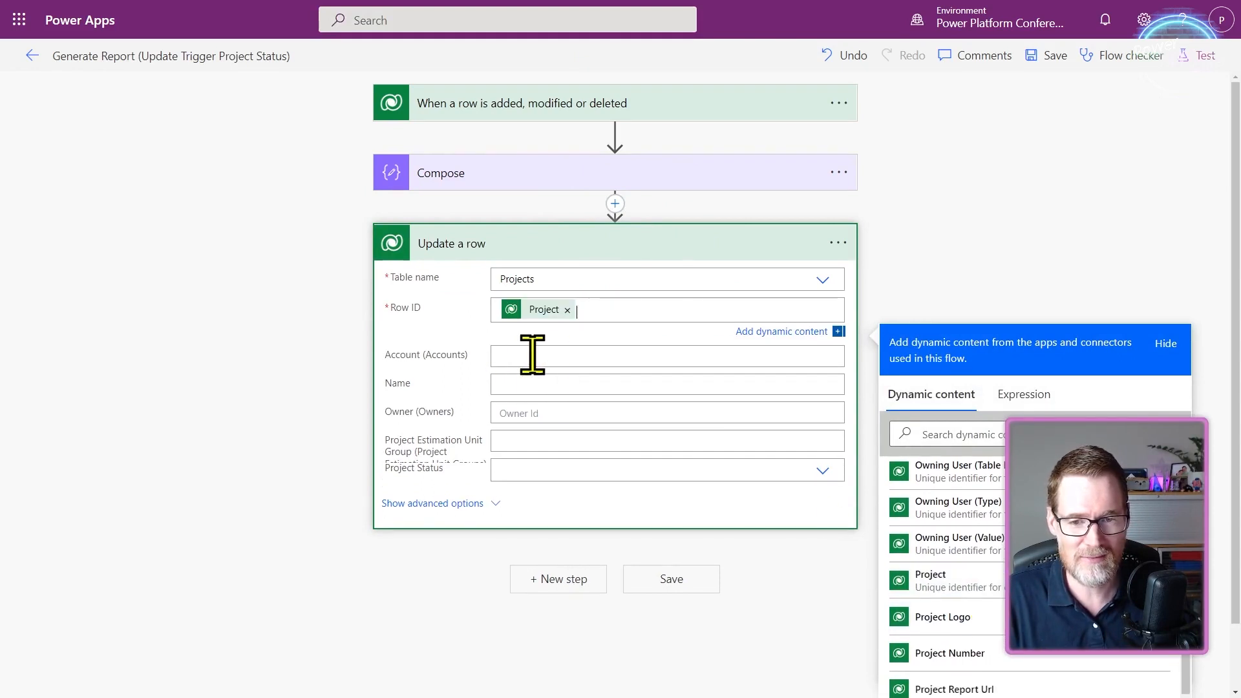
- Set Report Generation Status to Completed in the "Update a row" action and save the flow
click(488, 504)
scroll(554, 471, down, 3)
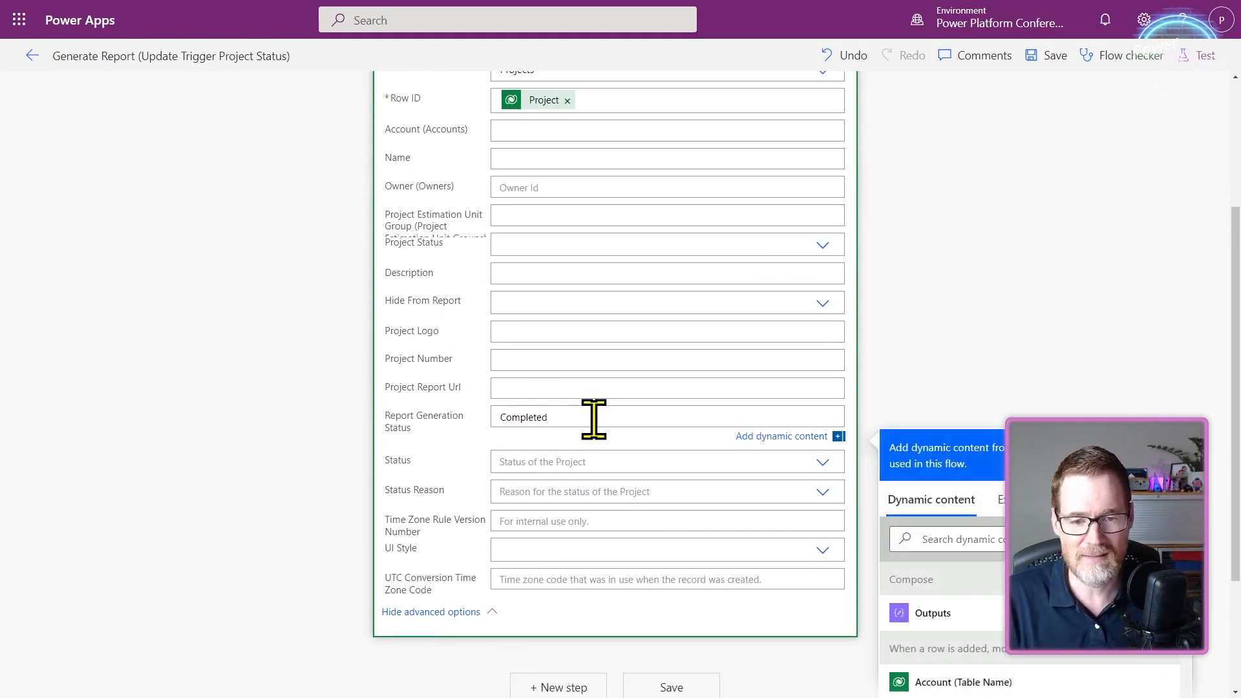
click(734, 609)
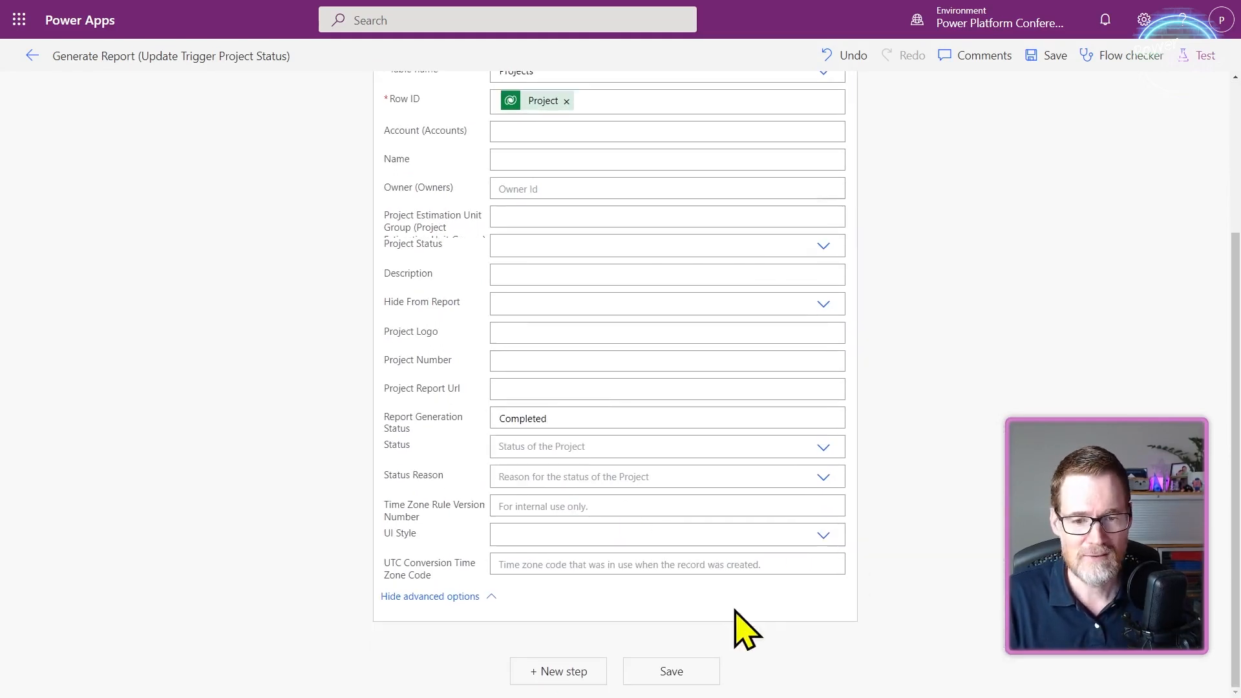
click(697, 676)
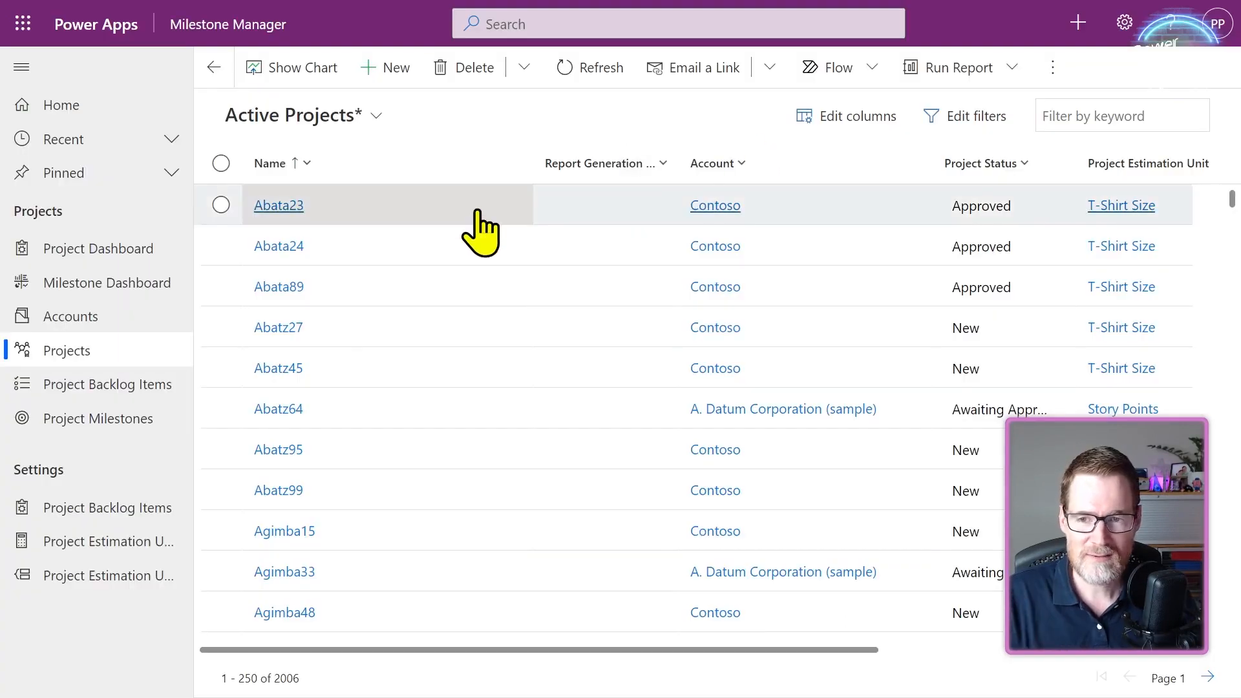
- In the Milestone Manager app, select the projects from Abata23 through Abatz95 and open them for bulk editing
click(221, 205)
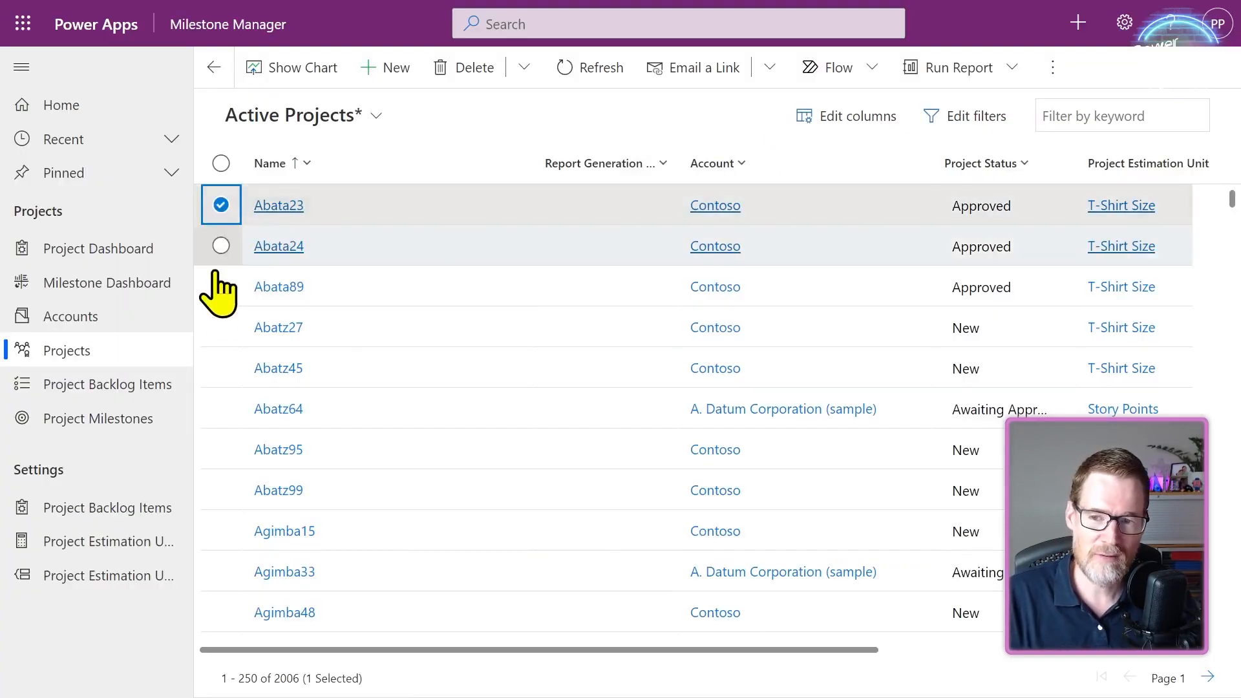
shift+click(225, 447)
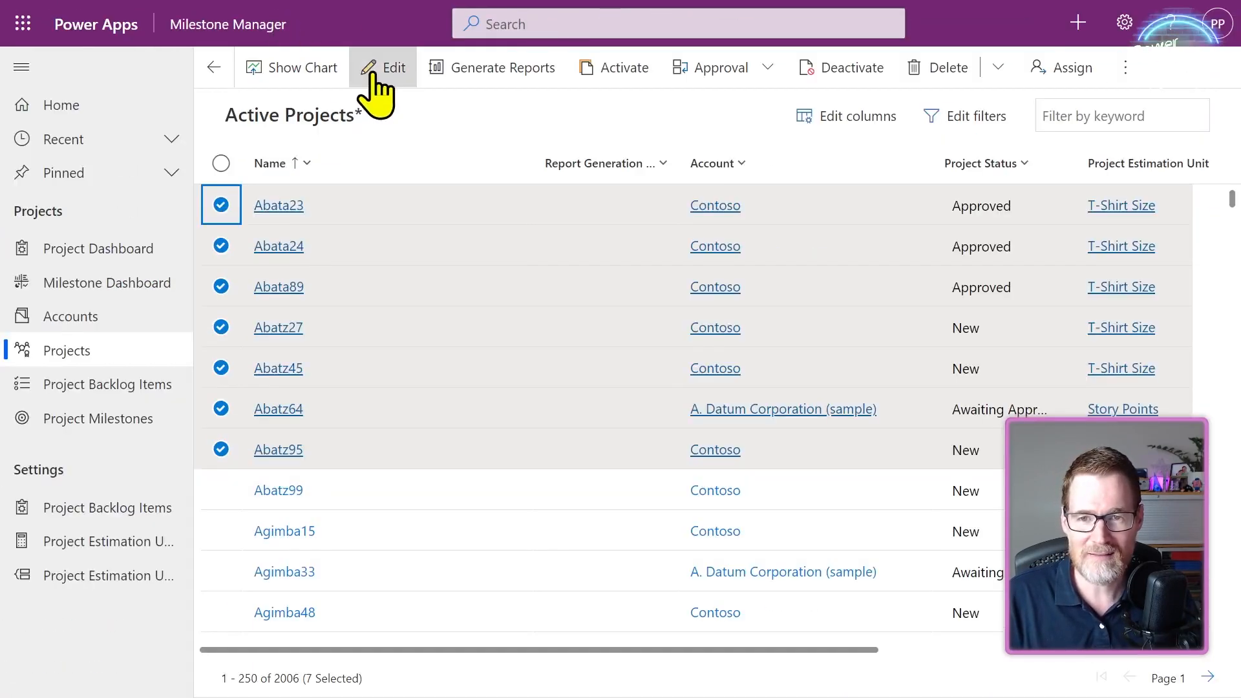
click(378, 123)
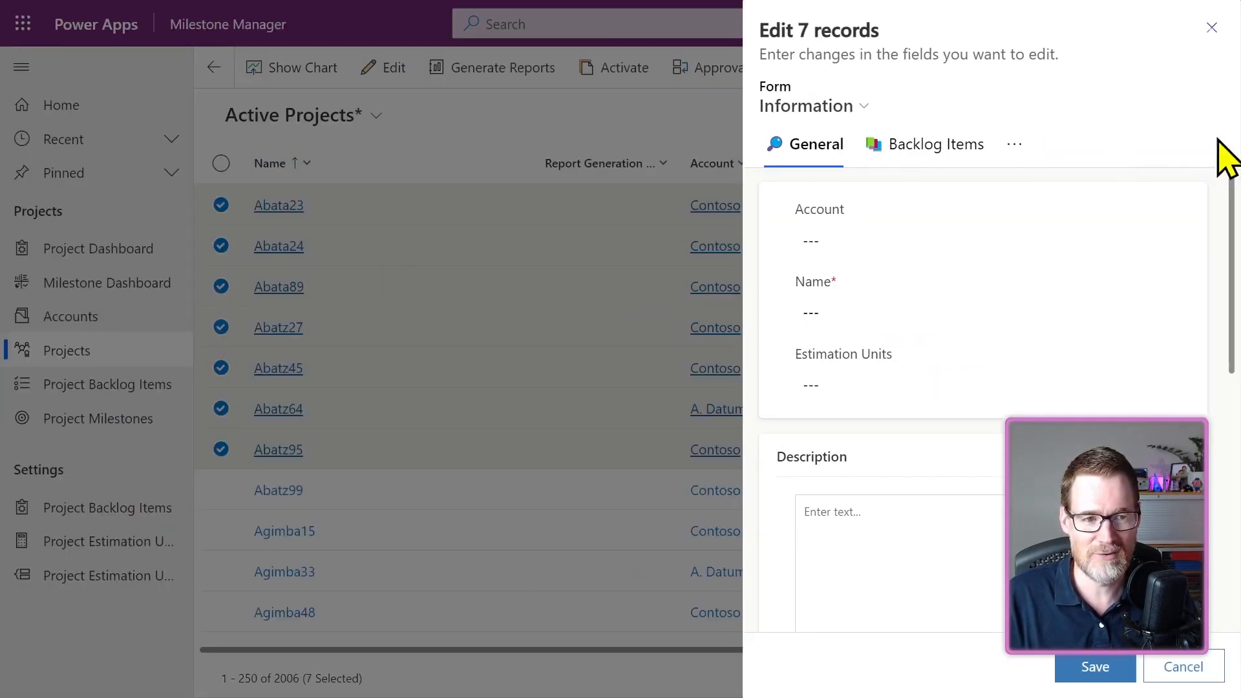
- Bulk-set the Admin field Report Generation Status to "trigger1" on the selected projects, save, and refresh the project list
click(1013, 146)
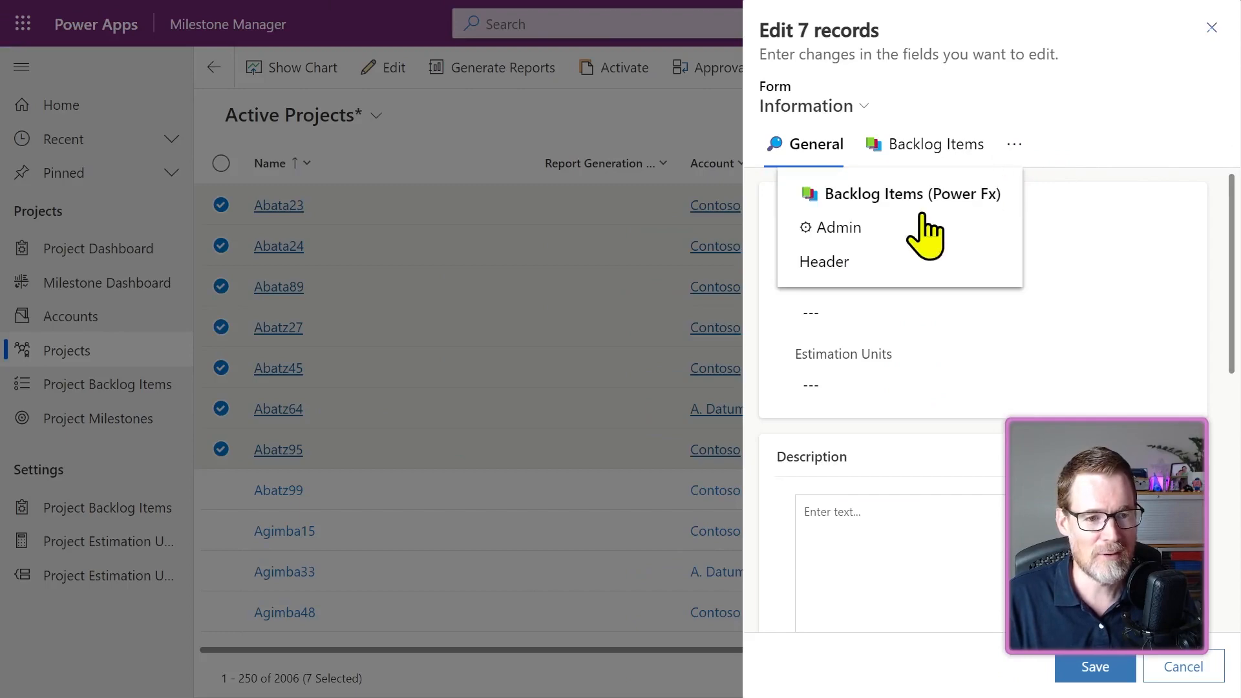
click(872, 244)
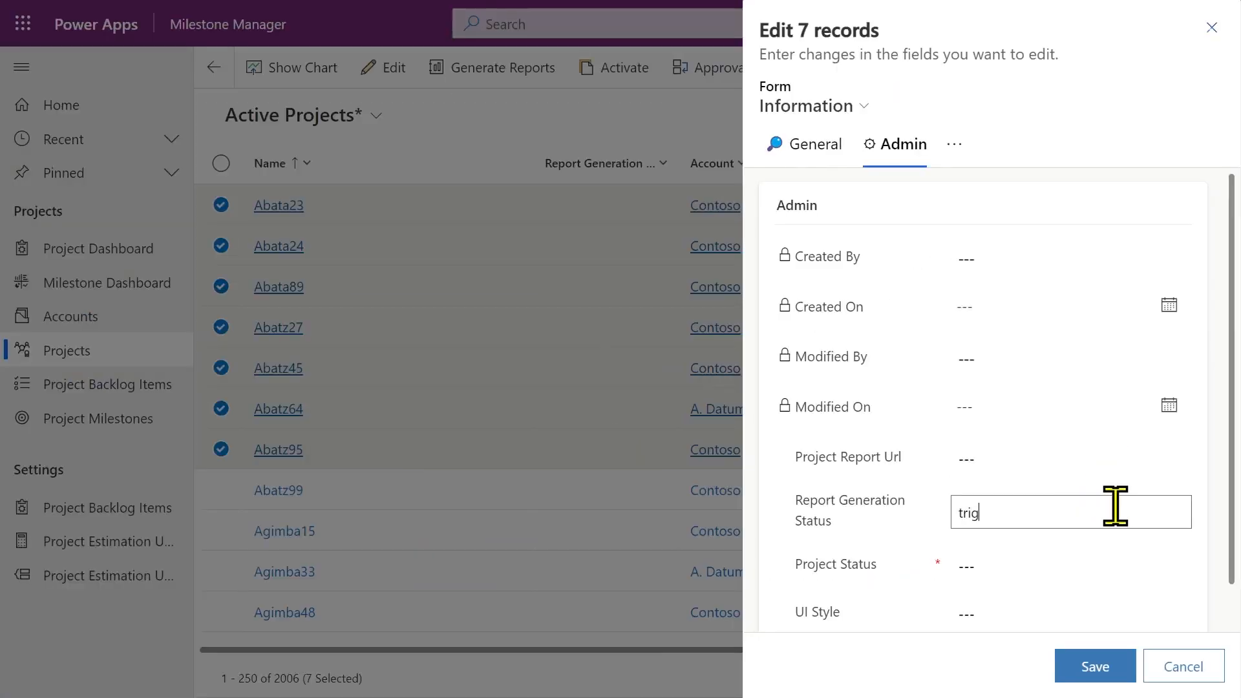
click(1107, 665)
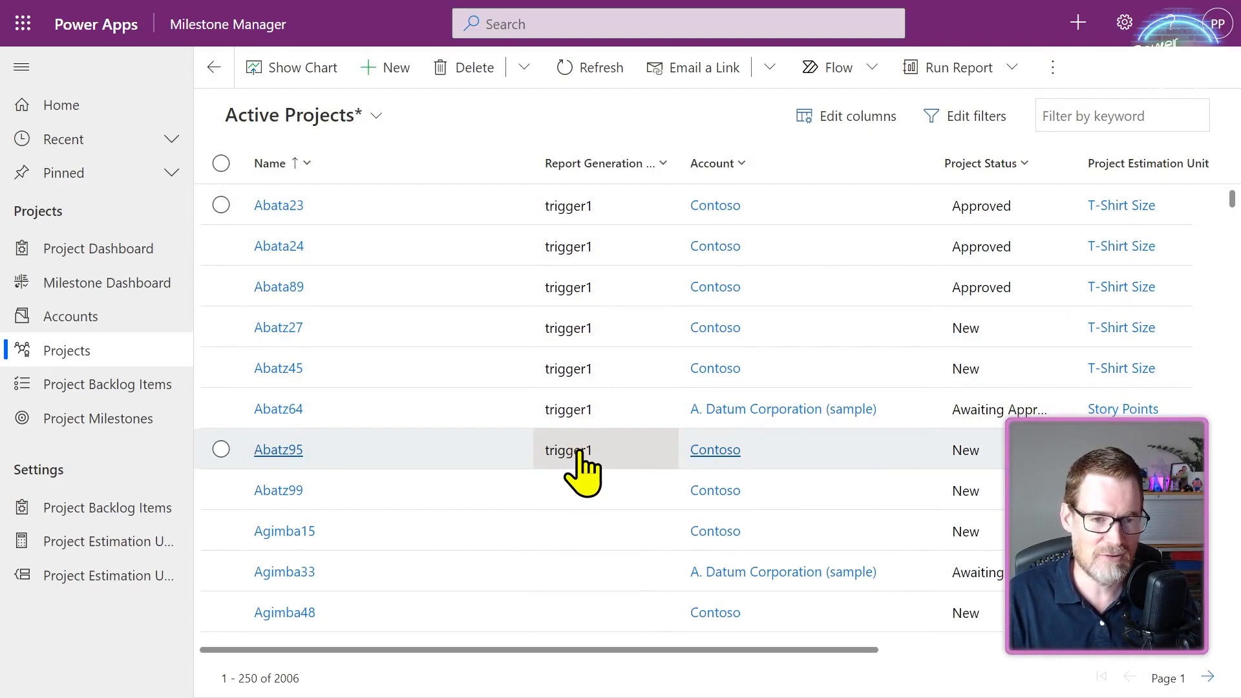
click(577, 78)
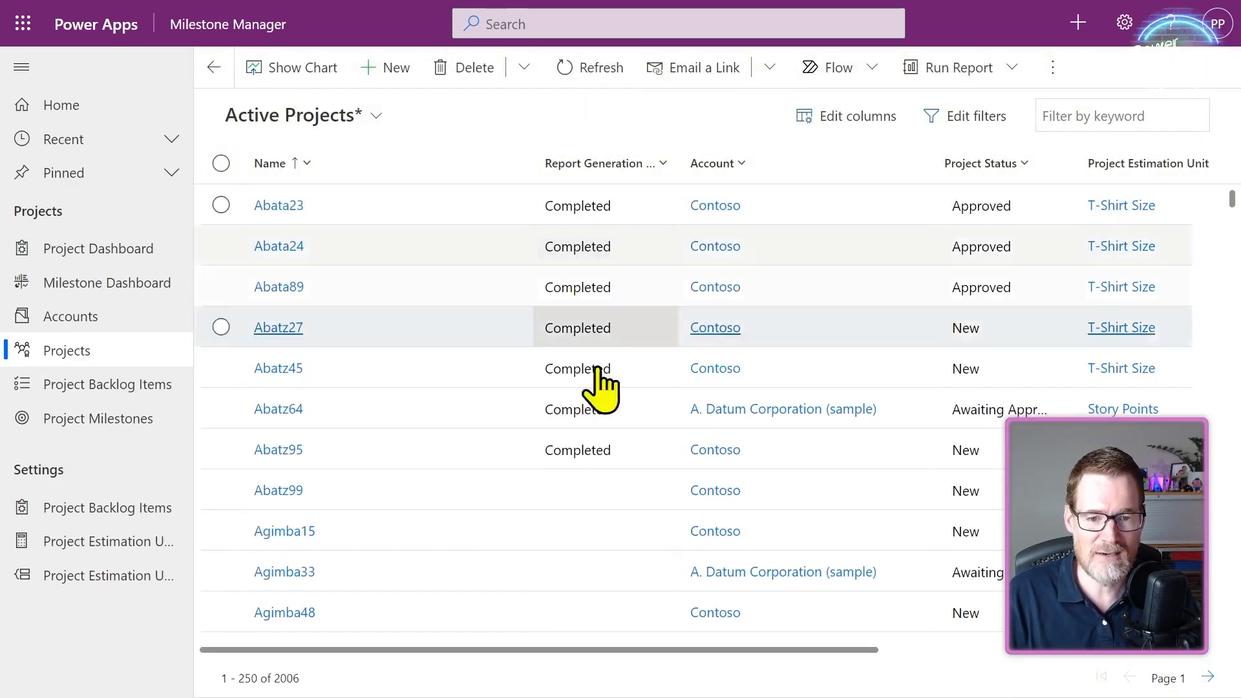